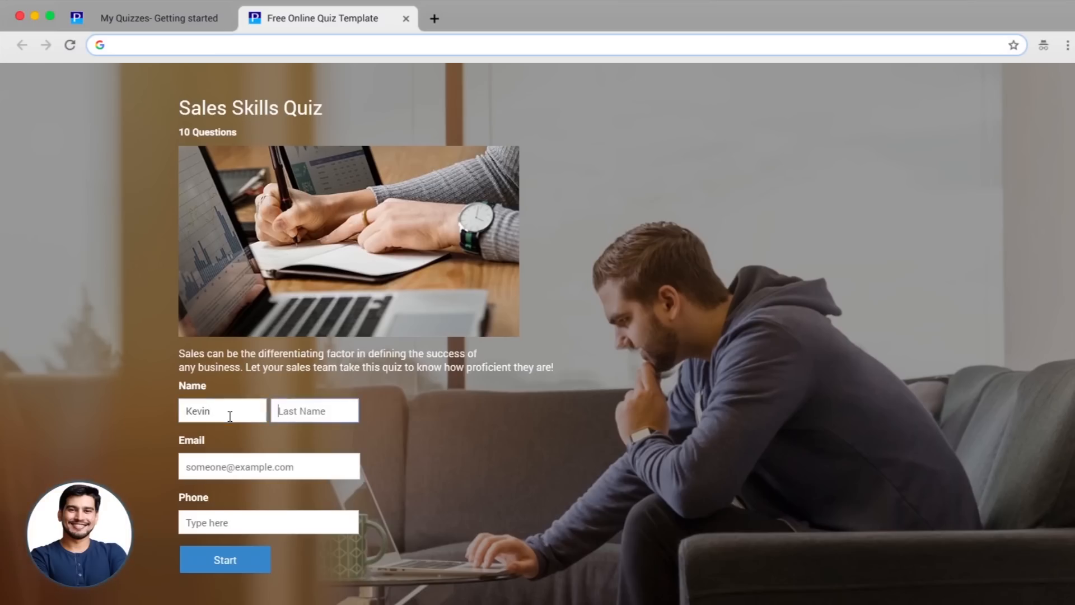
key("Tab")
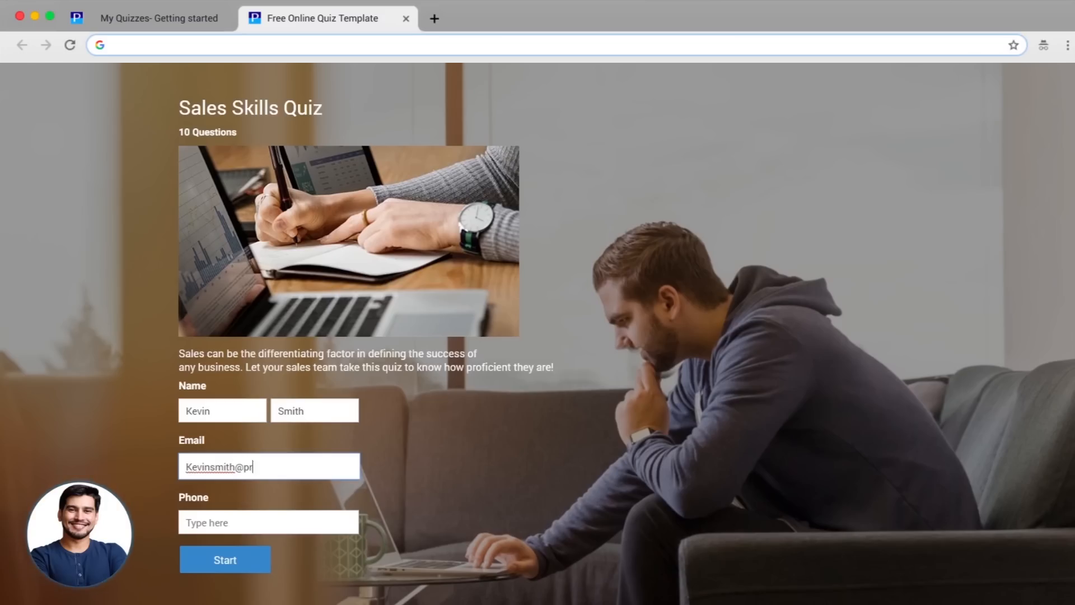
- Enter the taker's last name, e-mail and phone number, then start the Sales Skills Quiz
left_click(216, 521)
type("0123456789")
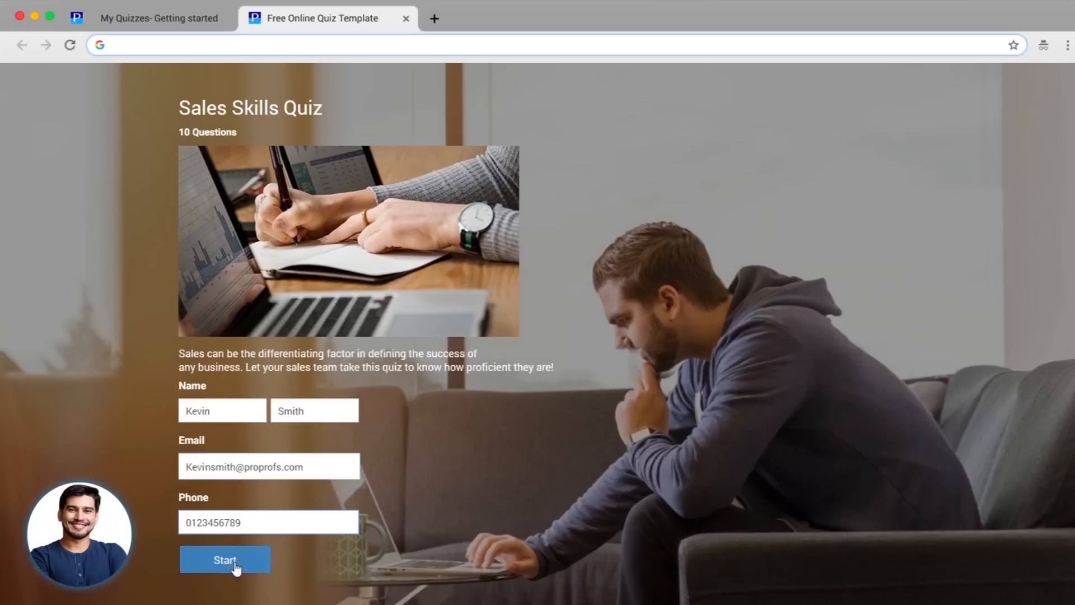
left_click(233, 563)
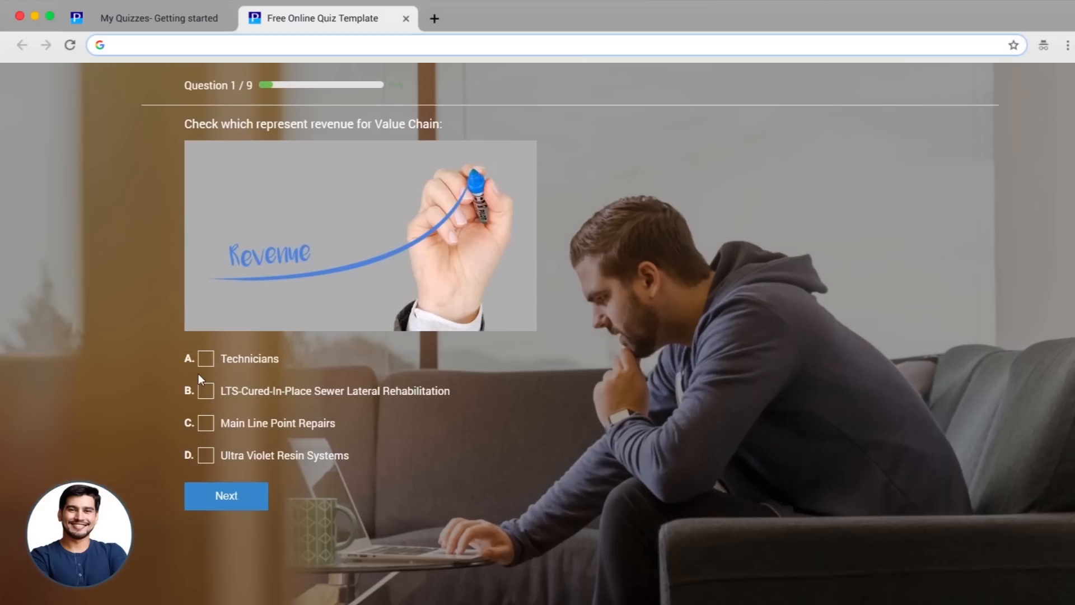
- Answer the first question with Technicians and move to the next question
left_click(206, 358)
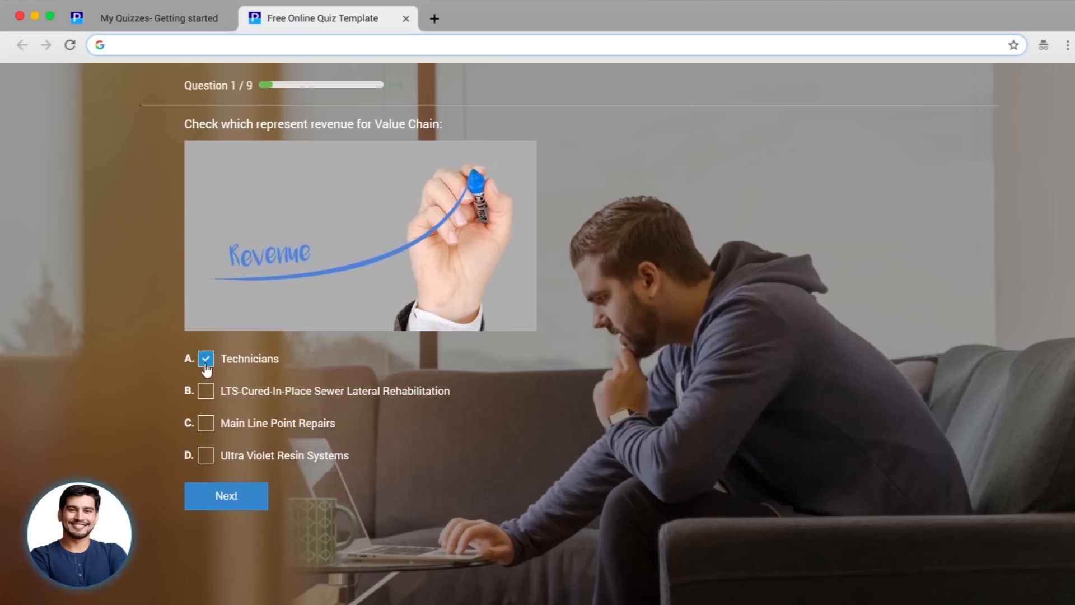
left_click(238, 497)
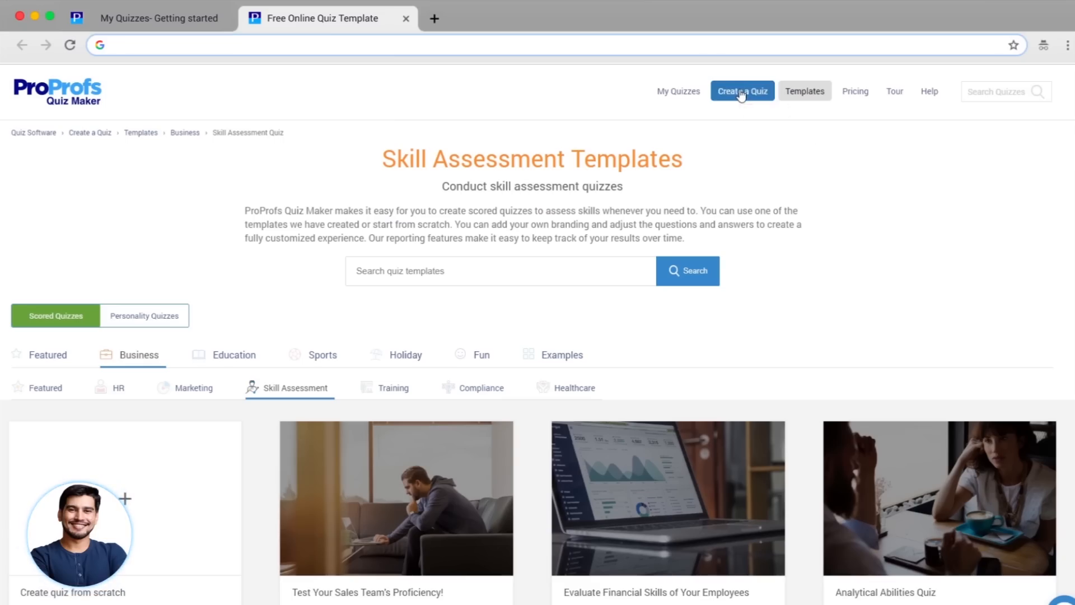
- Open the quiz template gallery and filter it to Business > Marketing templates
left_click(741, 93)
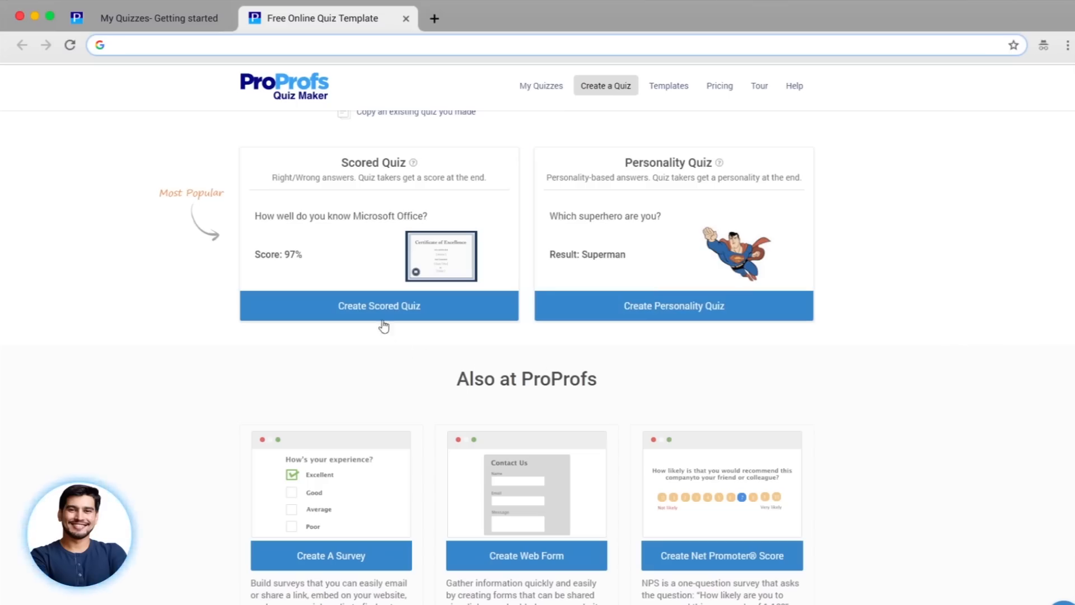
left_click(368, 309)
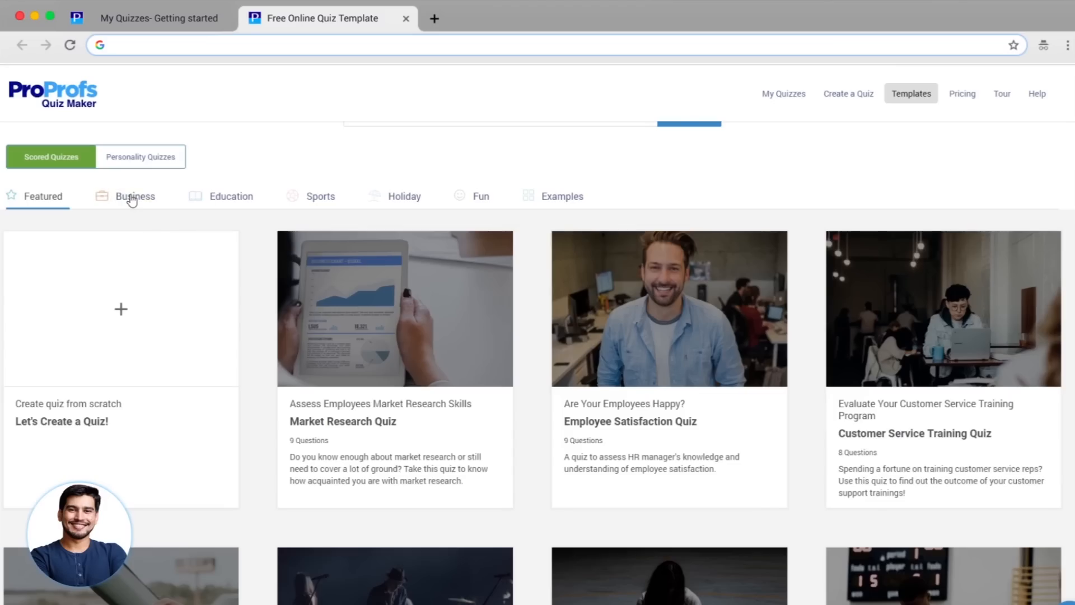
left_click(132, 200)
left_click(179, 300)
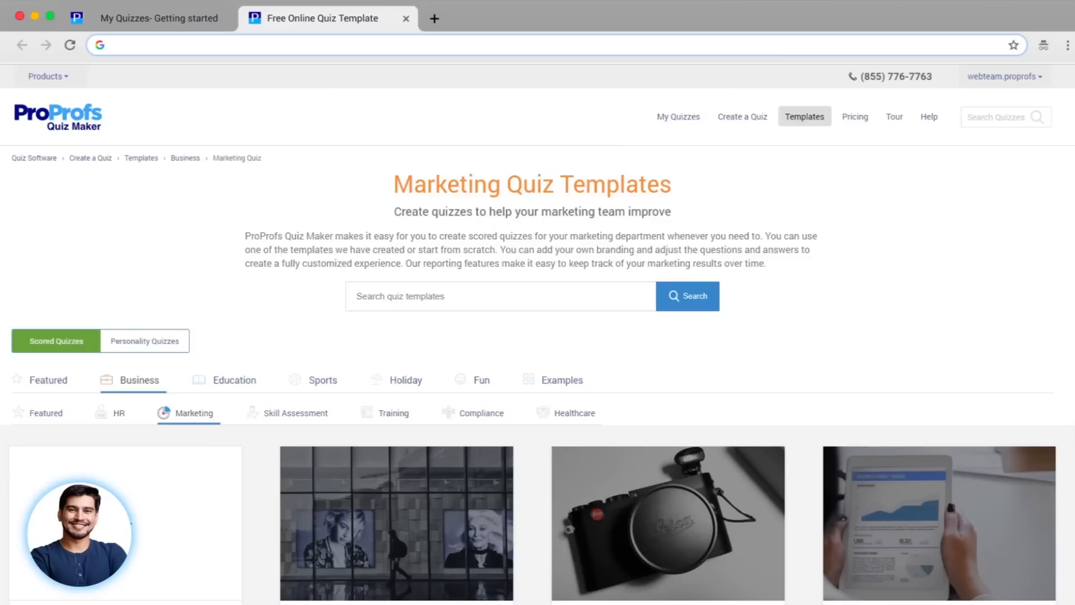
- Preview the Lead Generation quiz template, then return to the featured scored quiz templates
scroll(538, 336, "down", 5)
left_click(142, 522)
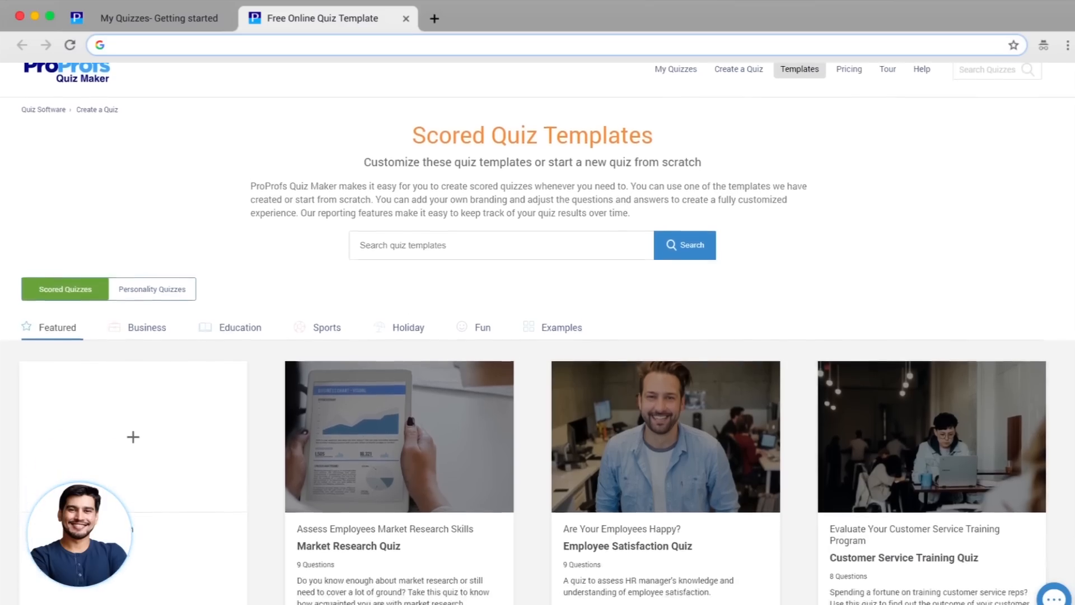
scroll(538, 336, "down", 3)
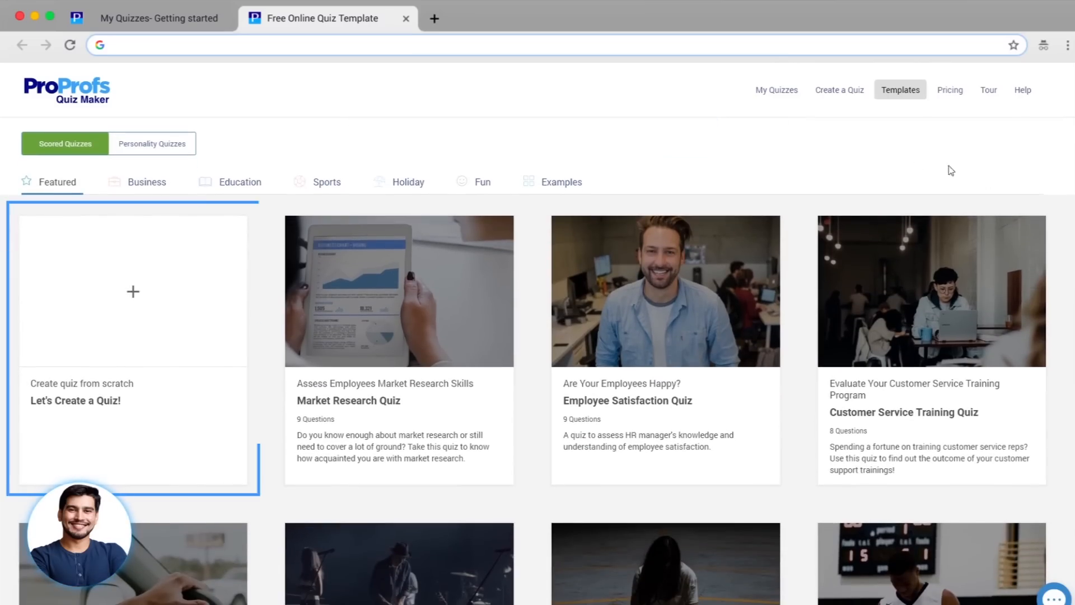
mouse_move(99, 267)
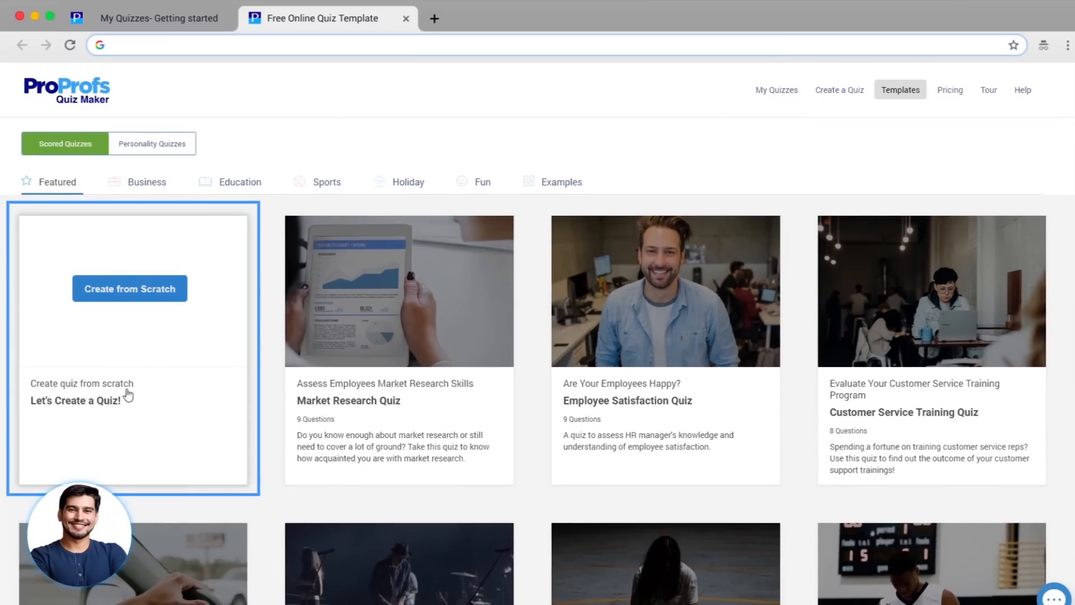
- Start a new quiz from scratch titled 'The Best Quiz Ever'
left_click(138, 288)
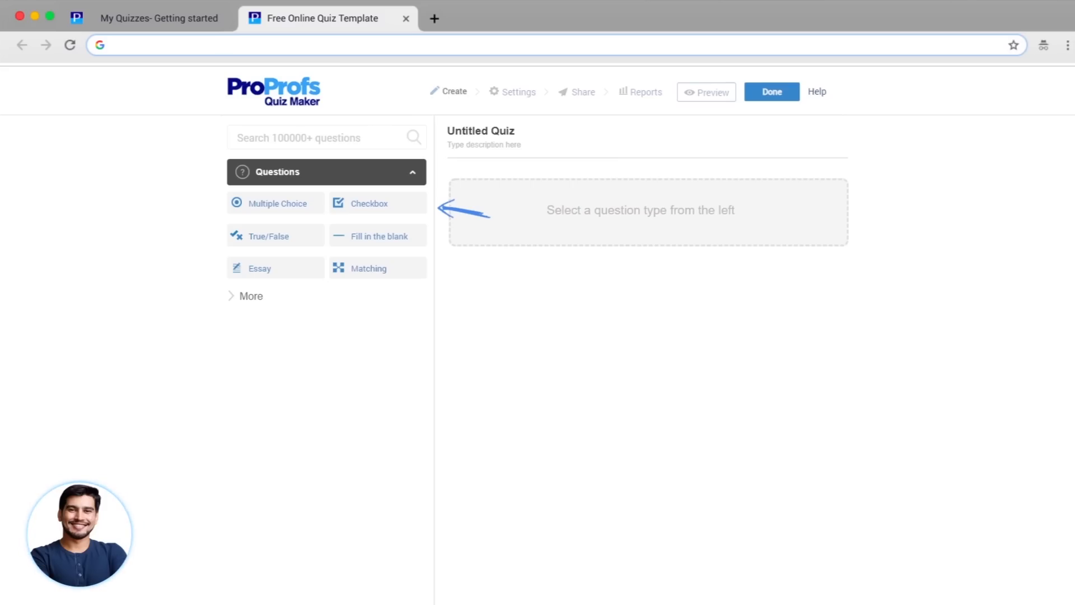
left_click(497, 138)
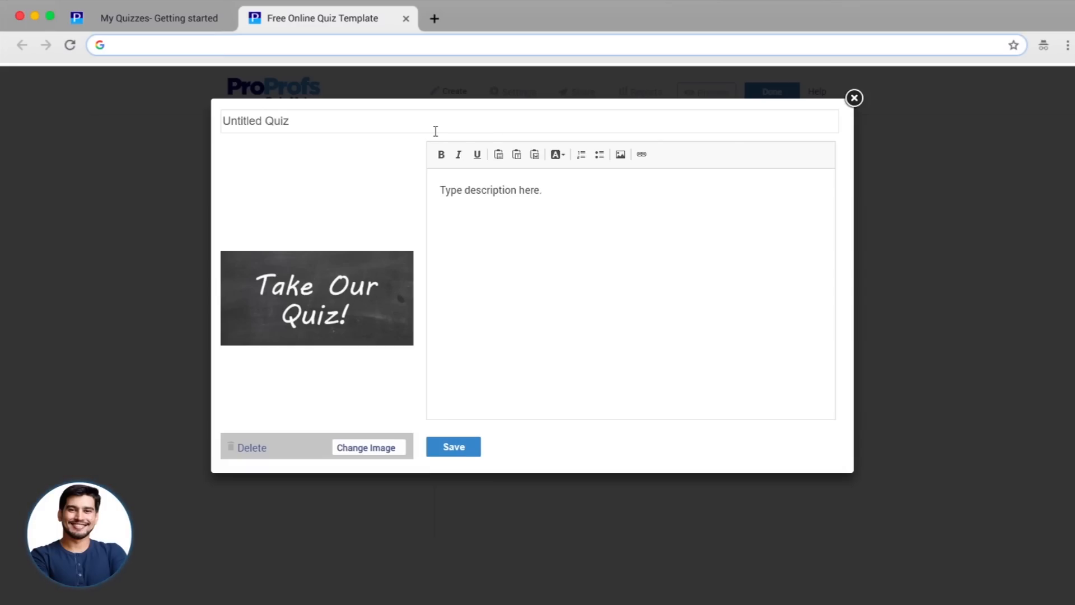
left_click(372, 120)
type("The Best ")
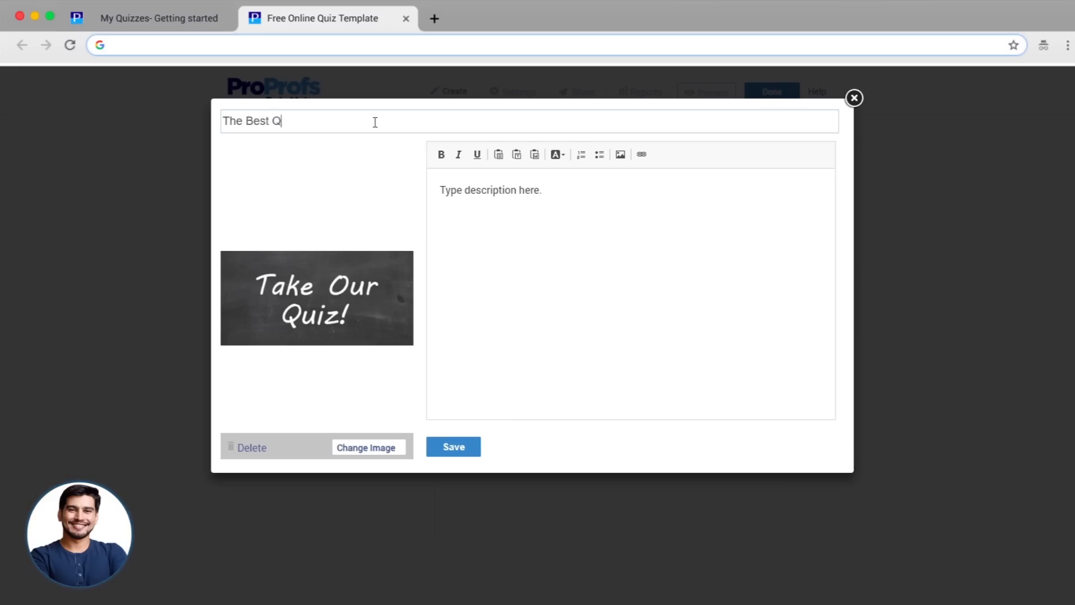
type("Quiz Ever")
- Upload the laptop-chart picture from the computer as the quiz cover image
left_click(370, 449)
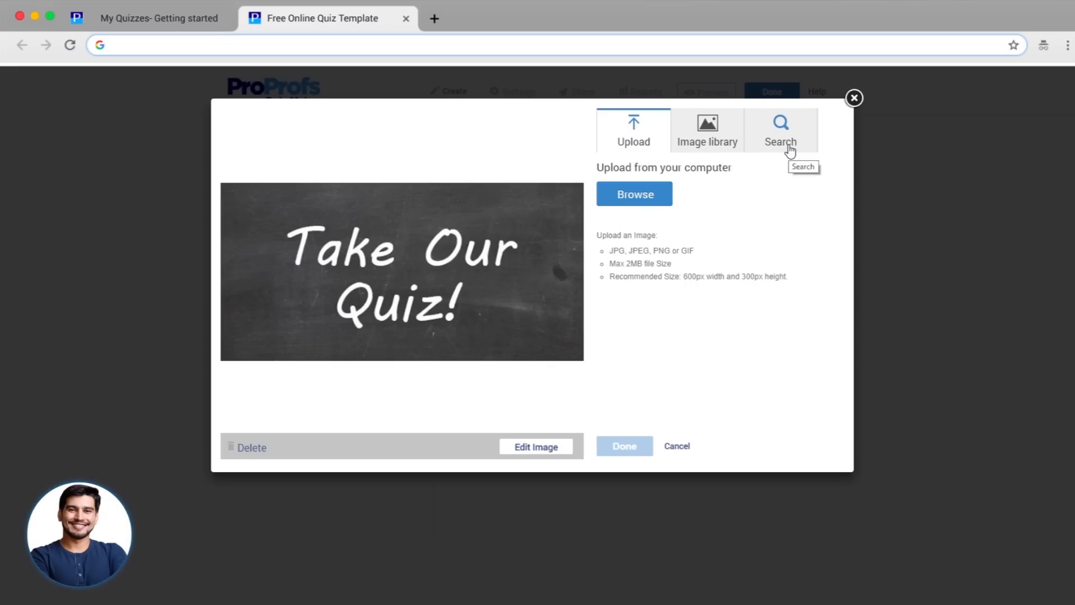
left_click(661, 194)
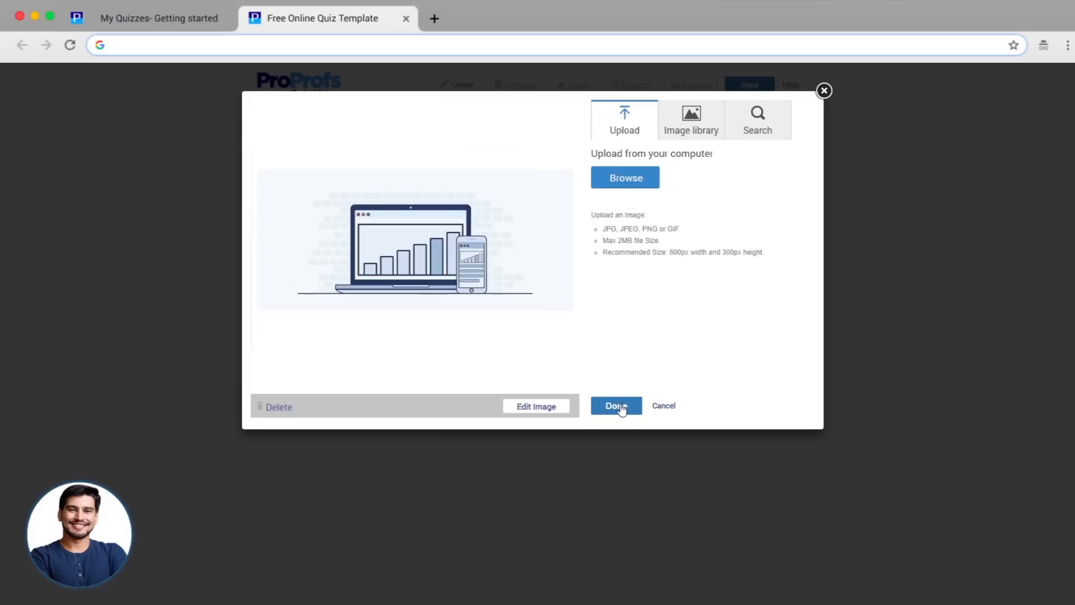
left_click(616, 406)
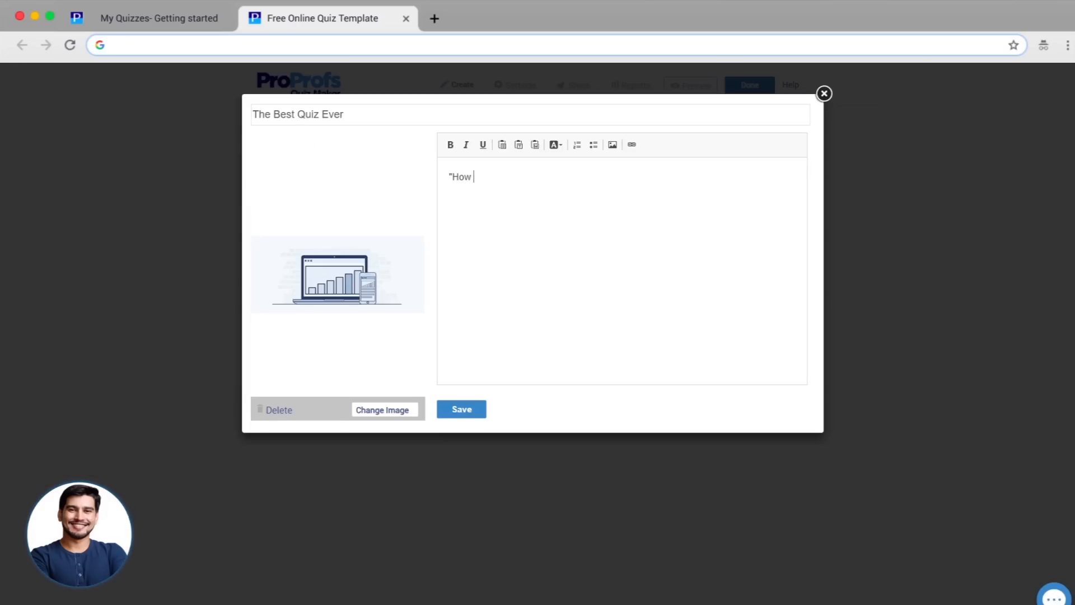
- Enter the digital-marketing description beginning "How well do" and save the quiz details
type("\"How well do")
type("digital marketing? This quiz is designed to assess the performance of an employee in the digital marketing domain.\"")
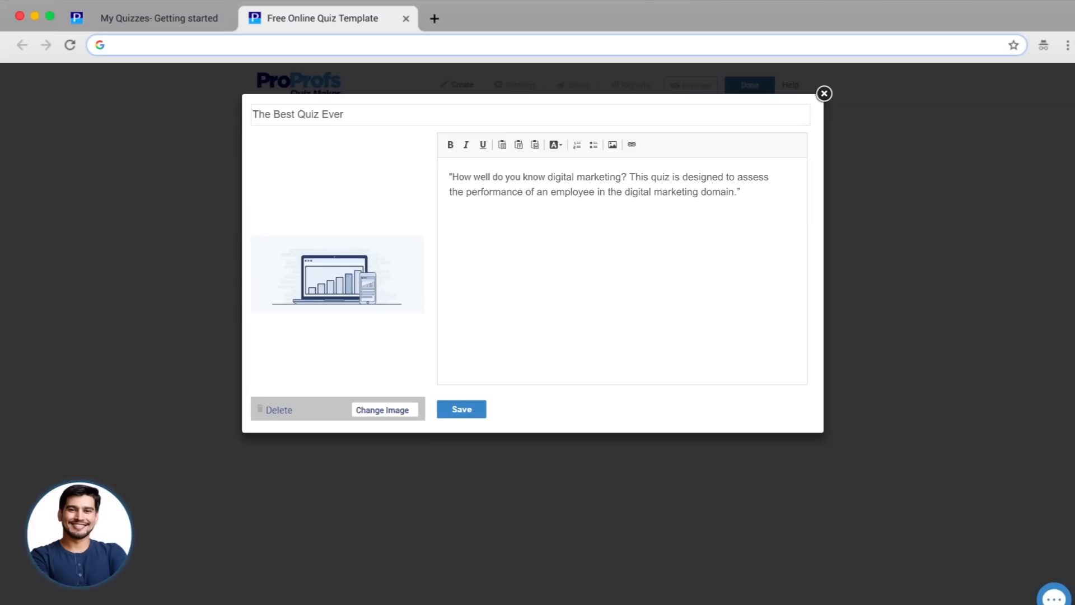
left_click(477, 409)
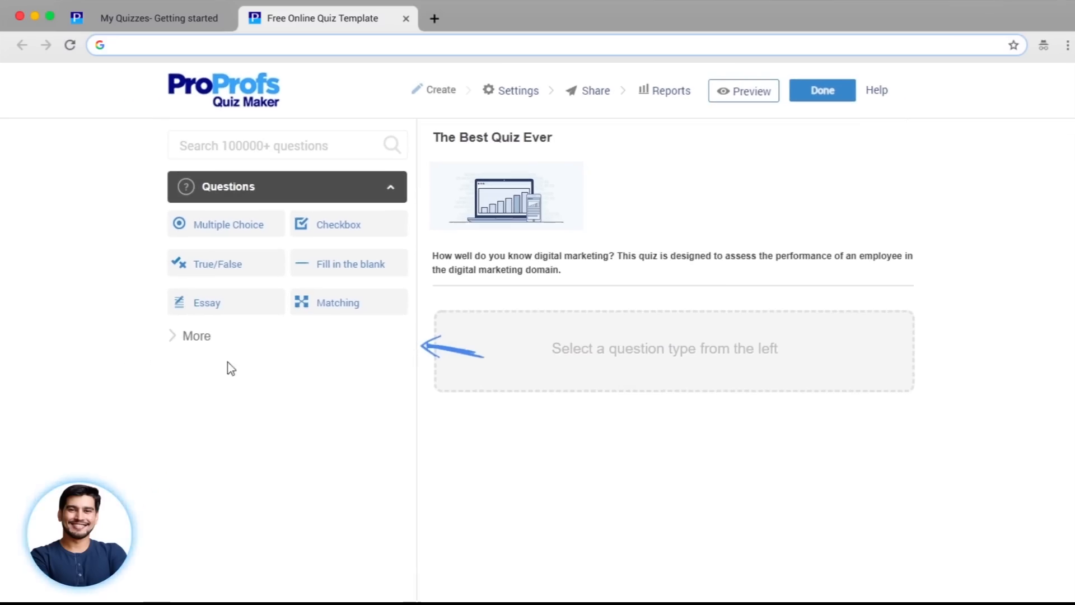
- Expand the More question types in the Questions panel
left_click(192, 336)
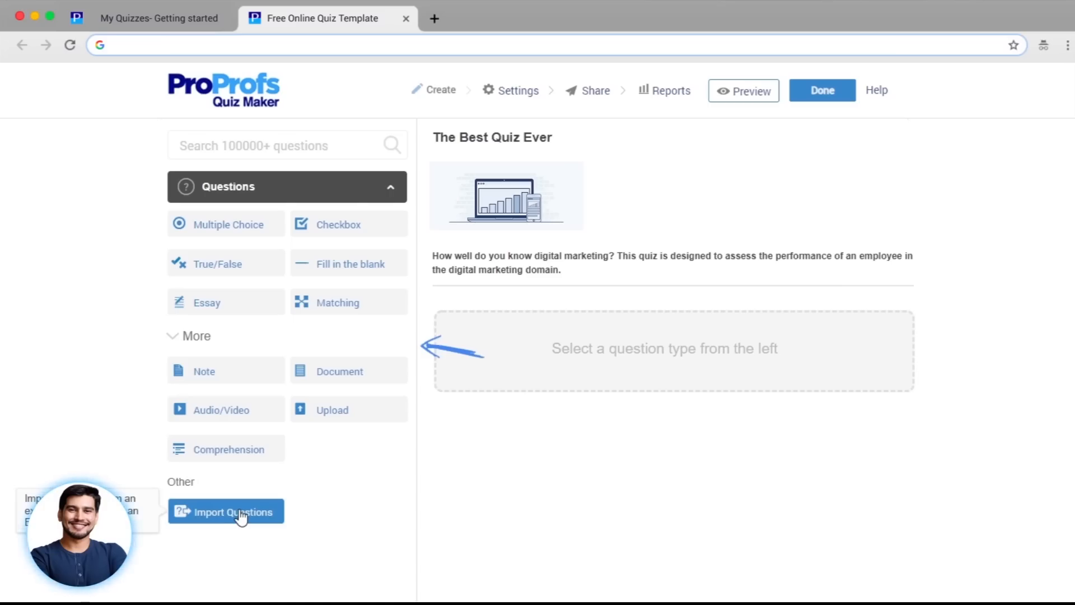
- Add a multiple-choice question with the library's blue question-mark image
left_click(221, 224)
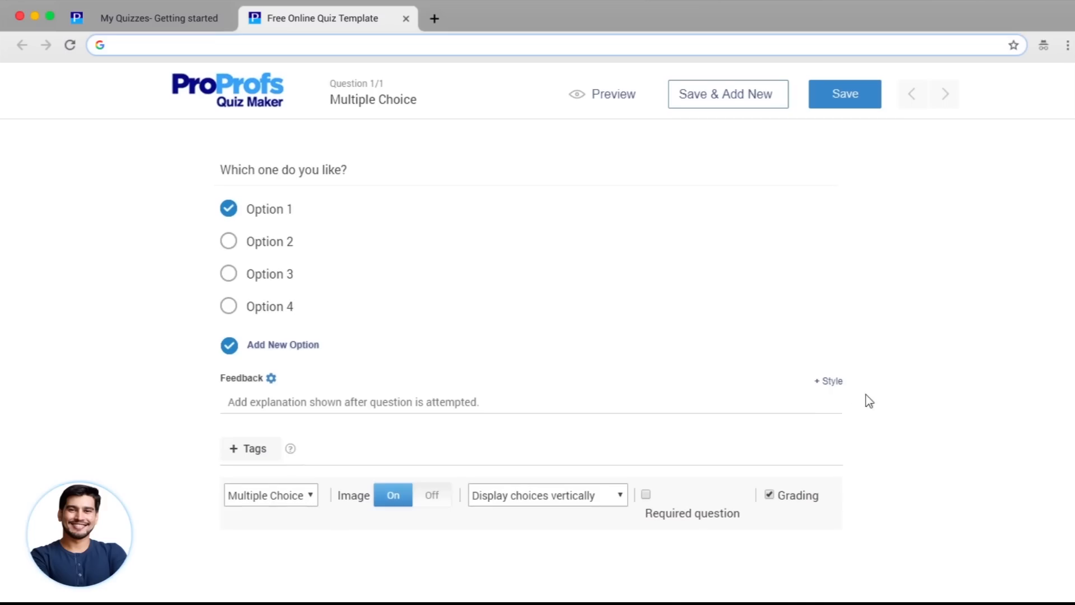
left_click(580, 174)
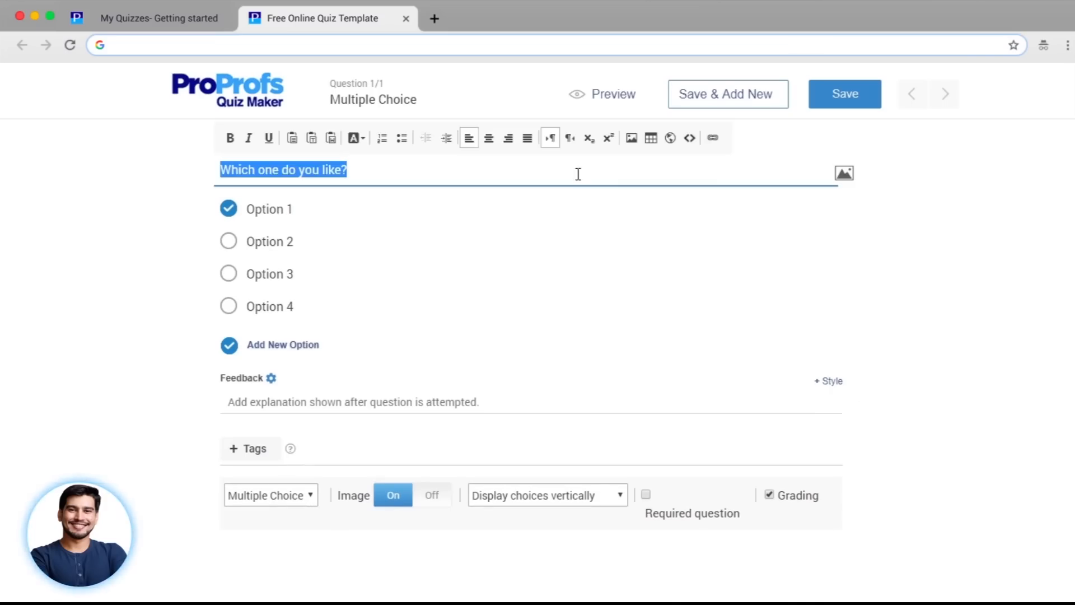
left_click(842, 175)
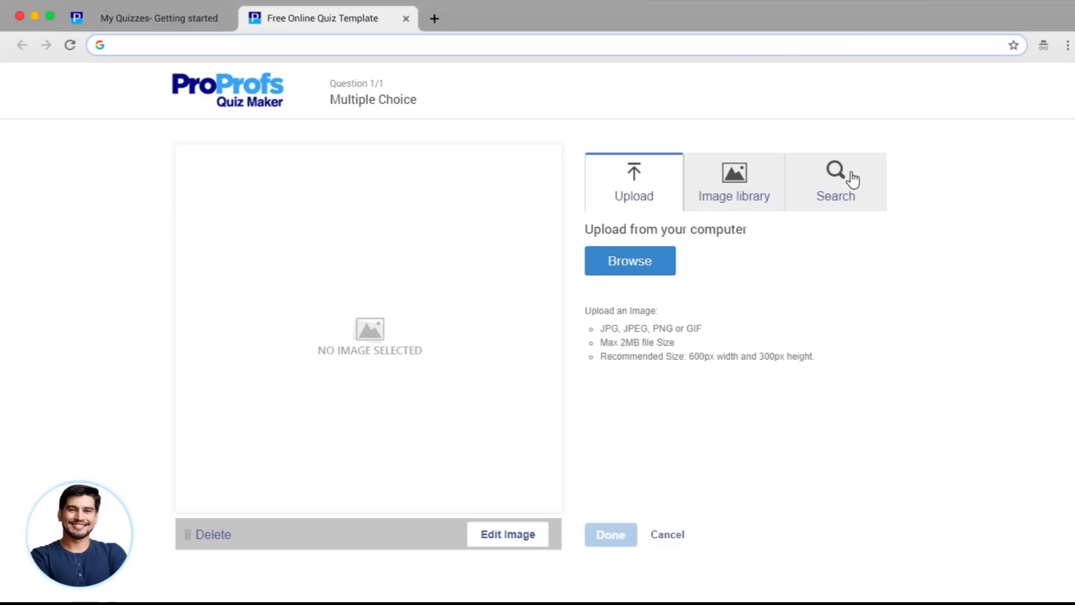
left_click(716, 205)
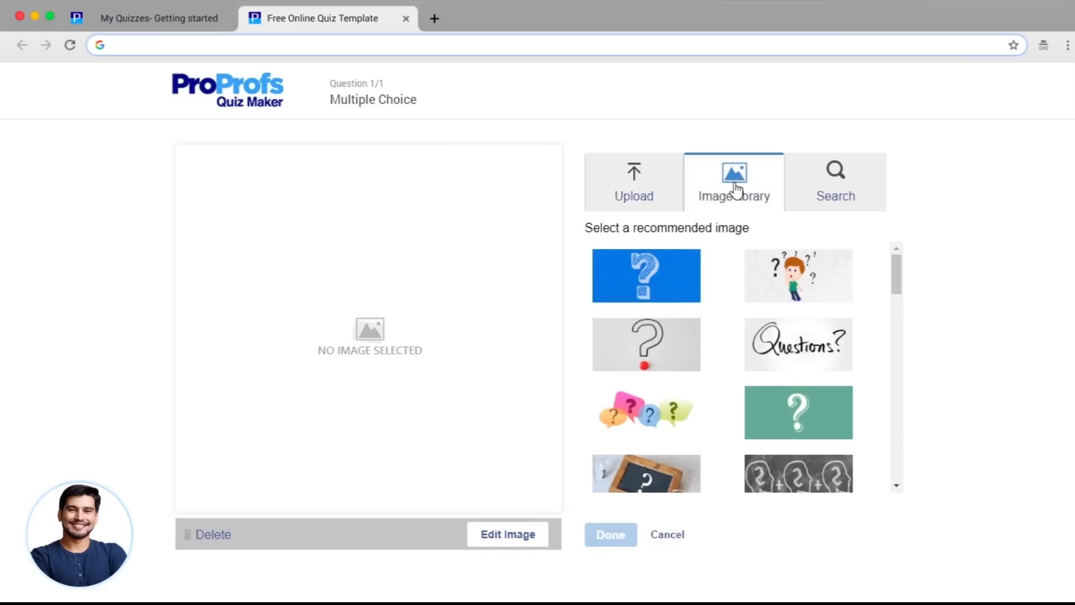
left_click(647, 283)
left_click(605, 535)
- Enter the question 'What are the 4 P's of marketing?' and its answer options
triple_click(360, 170)
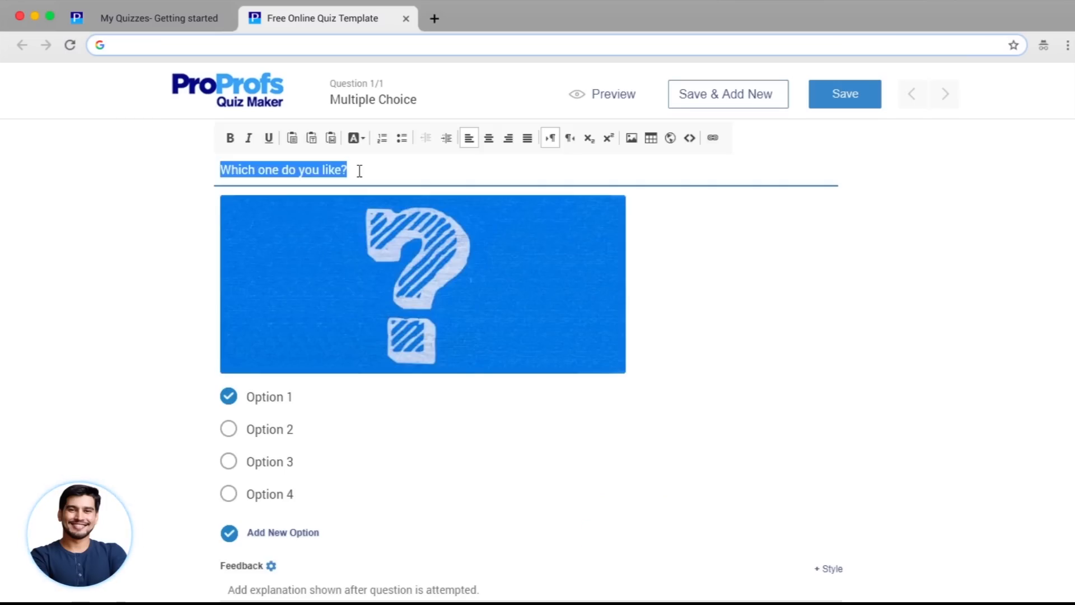
type("What are the 4 P’s of marketing?")
left_click(230, 398)
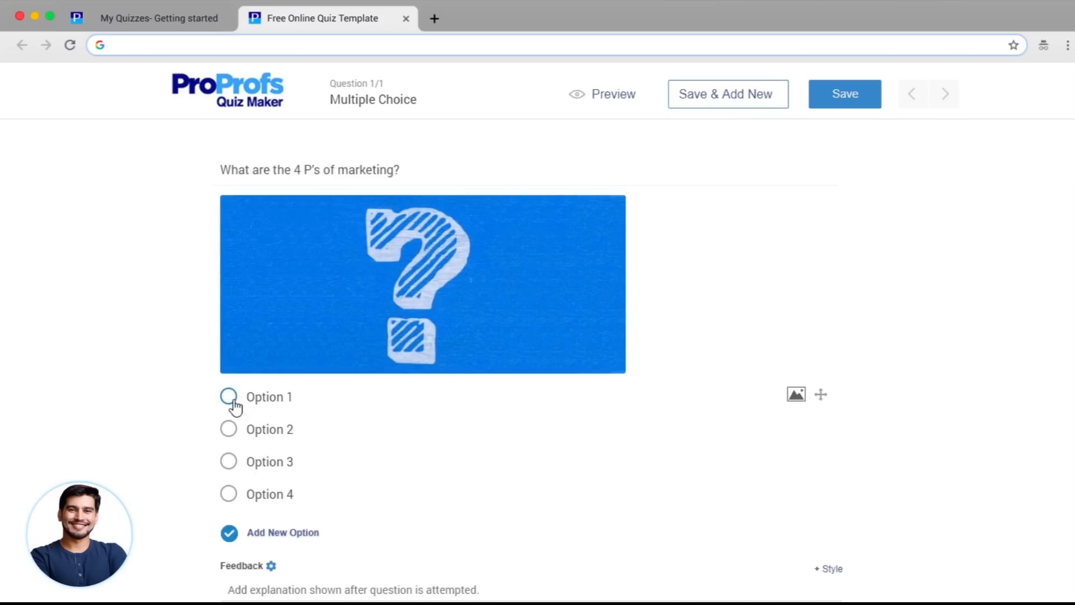
left_click(316, 396)
type("Product, Price, Production, Place")
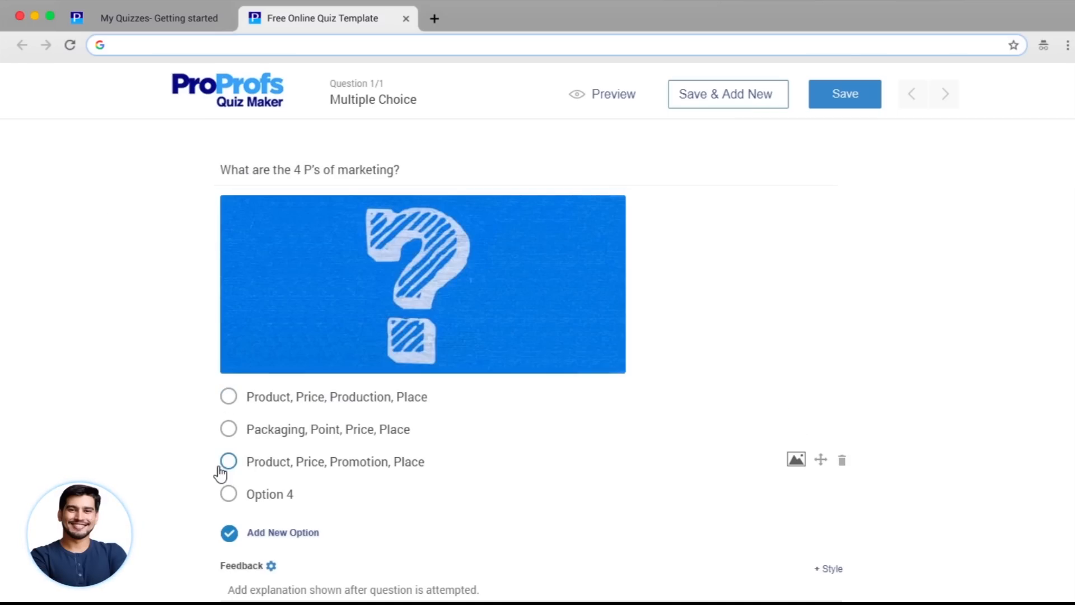
- Delete the unused fourth option and mark the third option, with Promotion, as correct
left_click(229, 496)
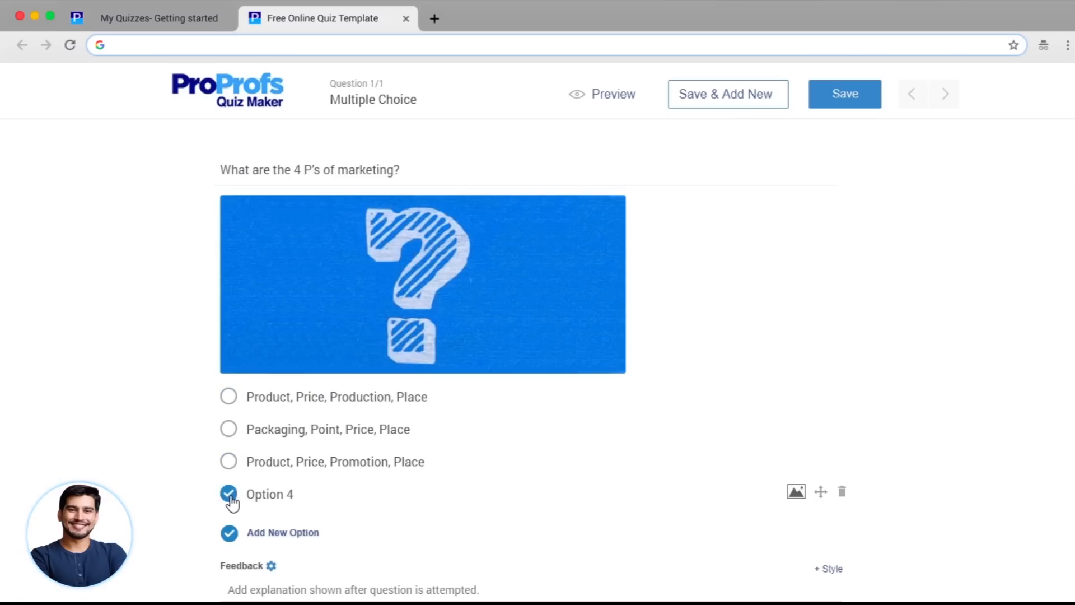
left_click(841, 493)
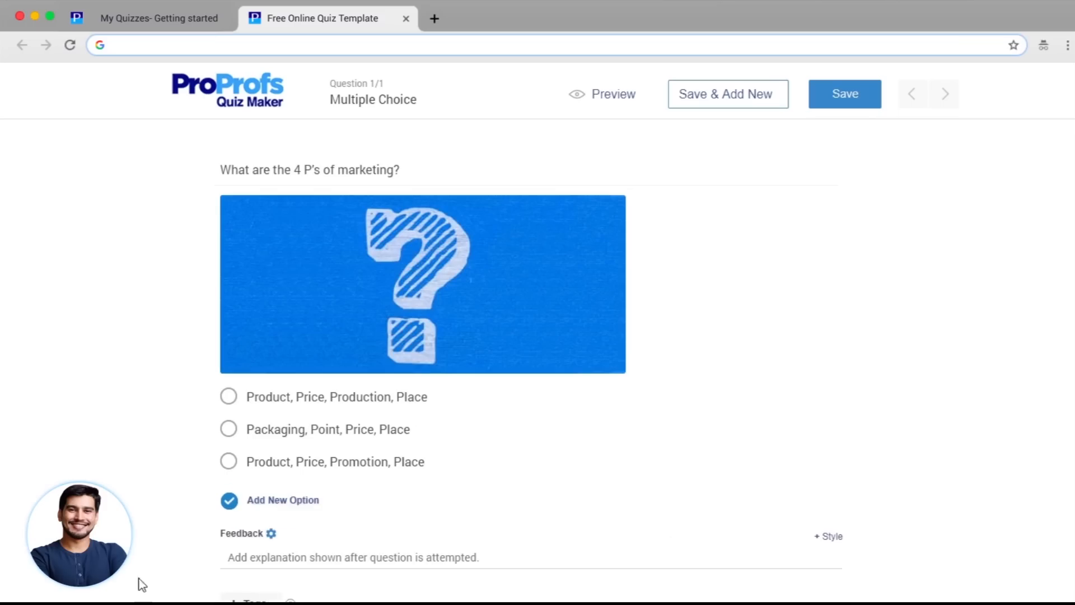
mouse_move(801, 395)
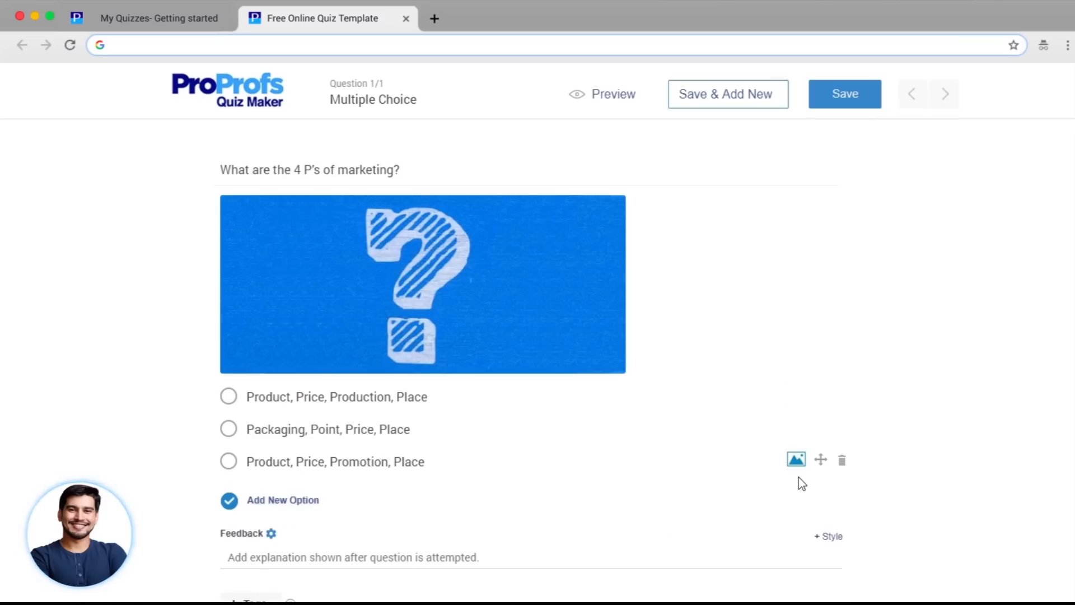
left_click(230, 463)
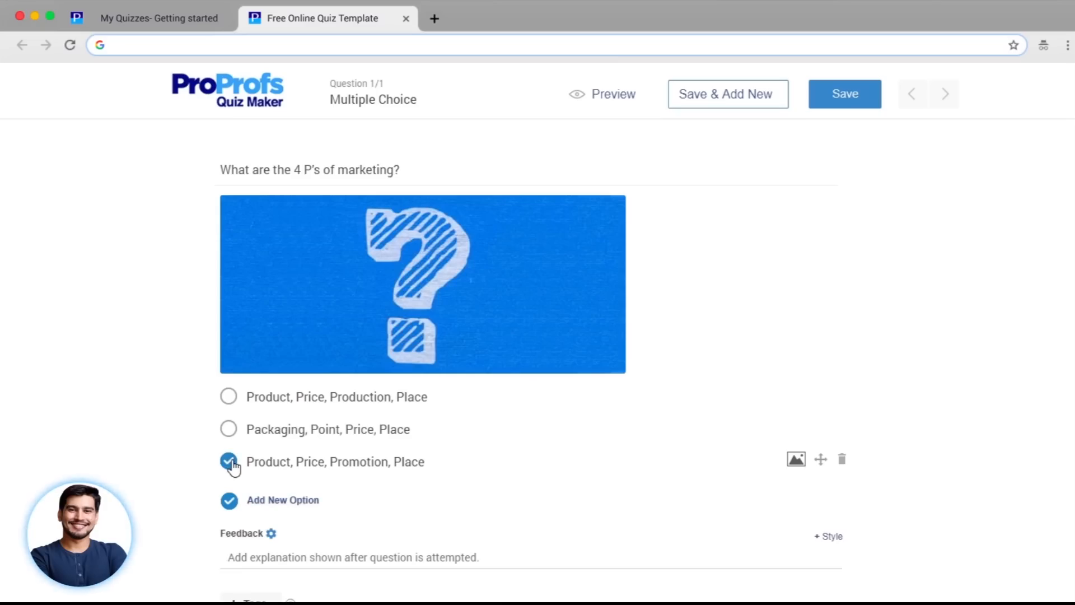
- Paste the explanatory feedback, make the question not required, and save it
scroll(426, 392, "down", 3)
left_click(494, 437)
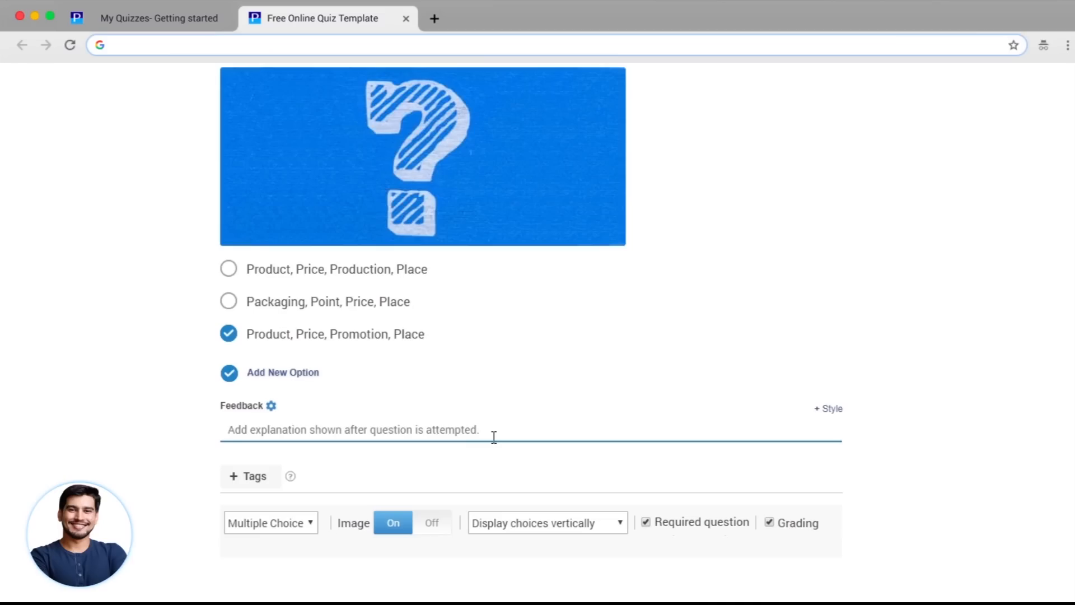
type("Promotion includes all forms of marketing and advertising, and place typically refers to the product's distribution channels.")
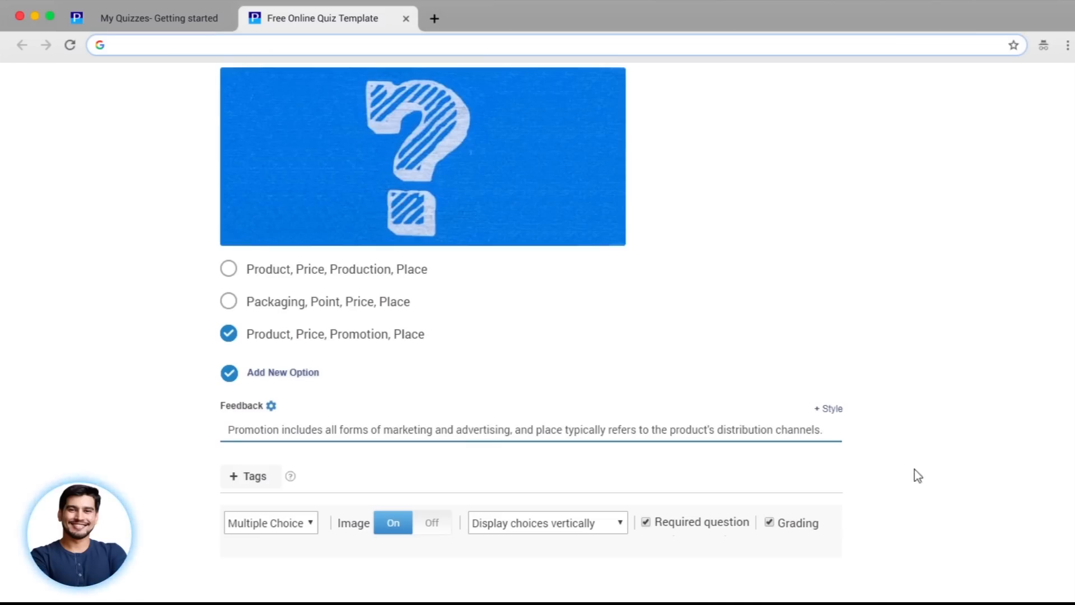
left_click(646, 523)
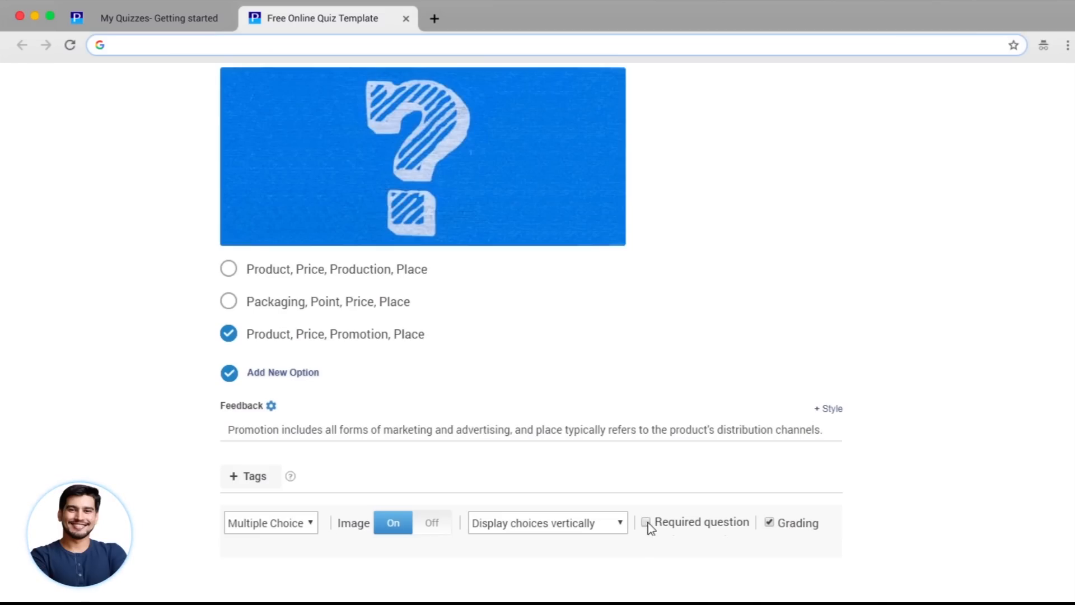
scroll(655, 564, "up", 3)
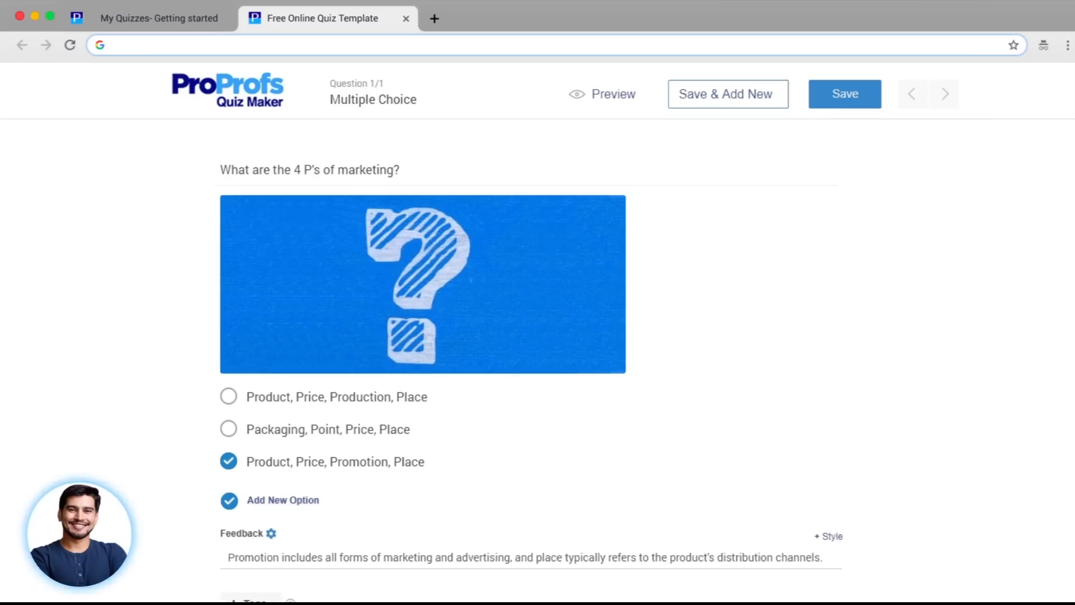
left_click(854, 102)
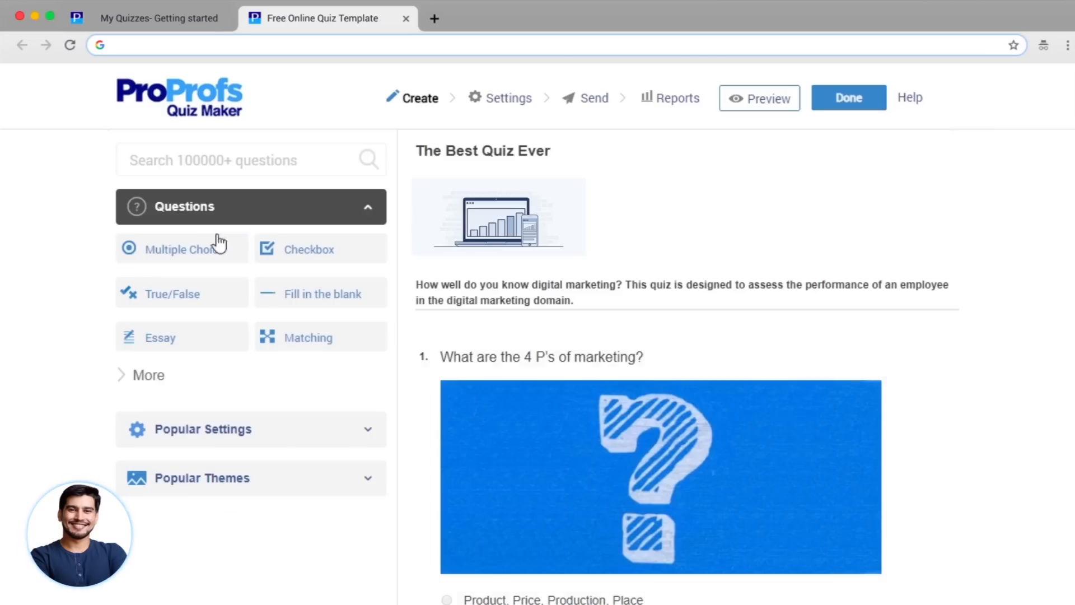
- Search the question library for 'twitter marketing' and open the SMBT14 - Twitter Marketing set
left_click(222, 160)
type("twitter")
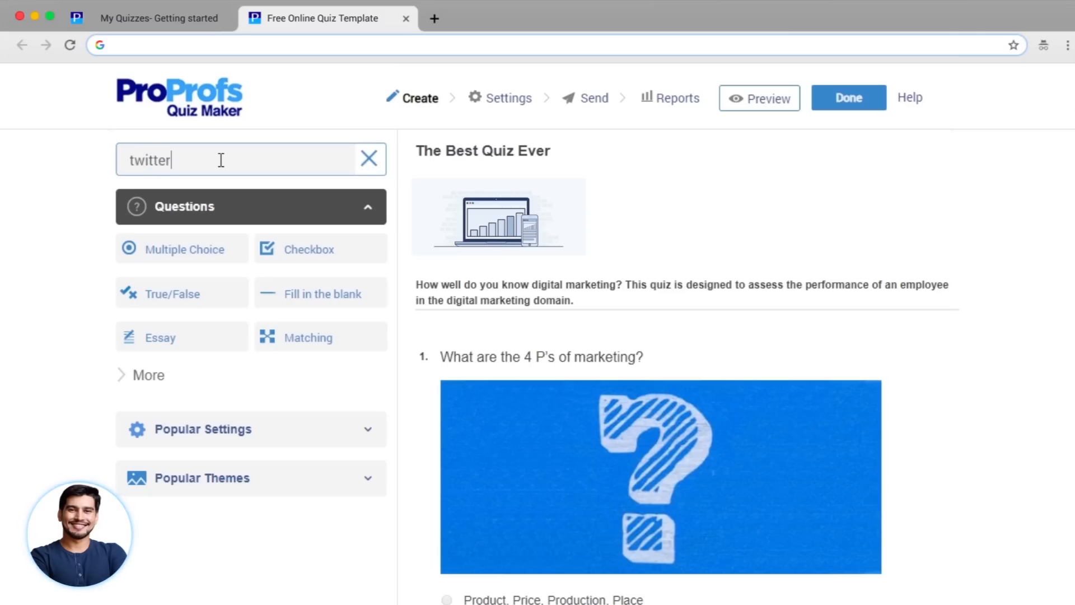
type(" marketing")
key("Return")
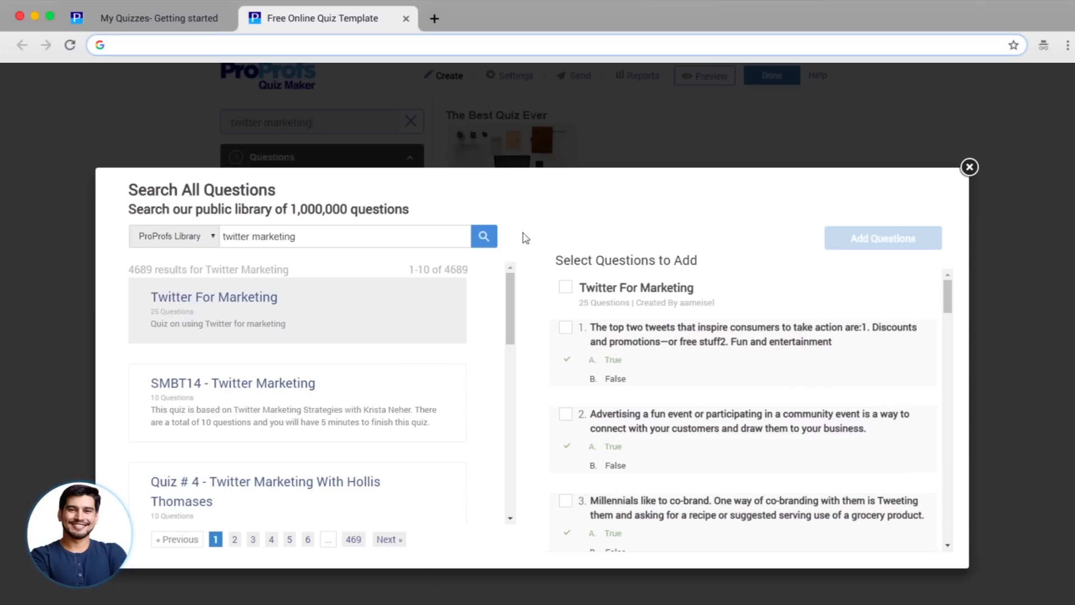
left_click(257, 403)
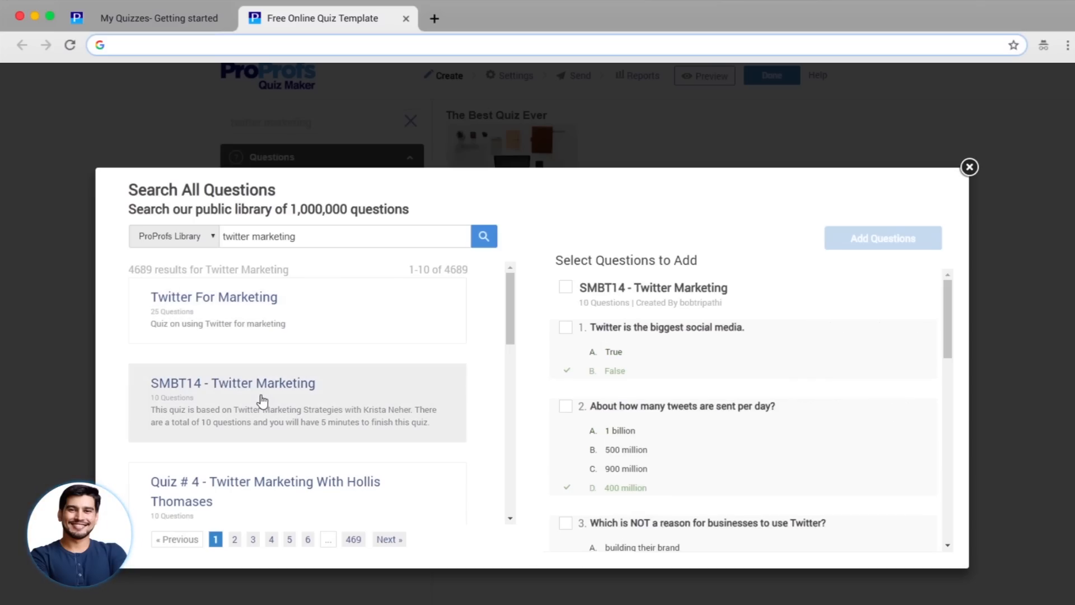
- Select only questions 1, 2 and 3 from the SMBT14 set
left_click(566, 288)
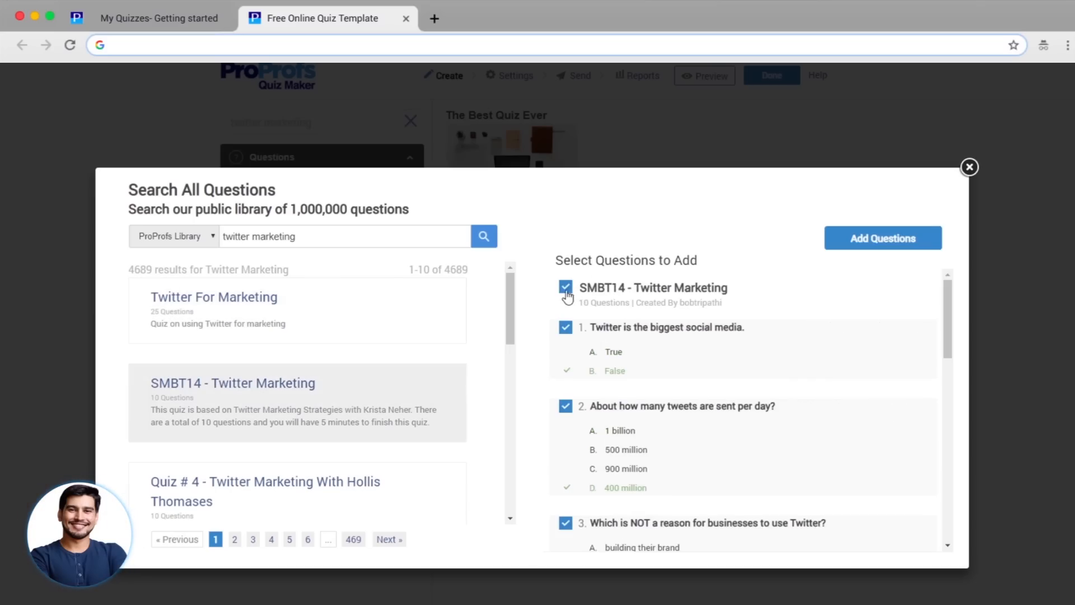
left_click_drag(946, 301, 979, 295)
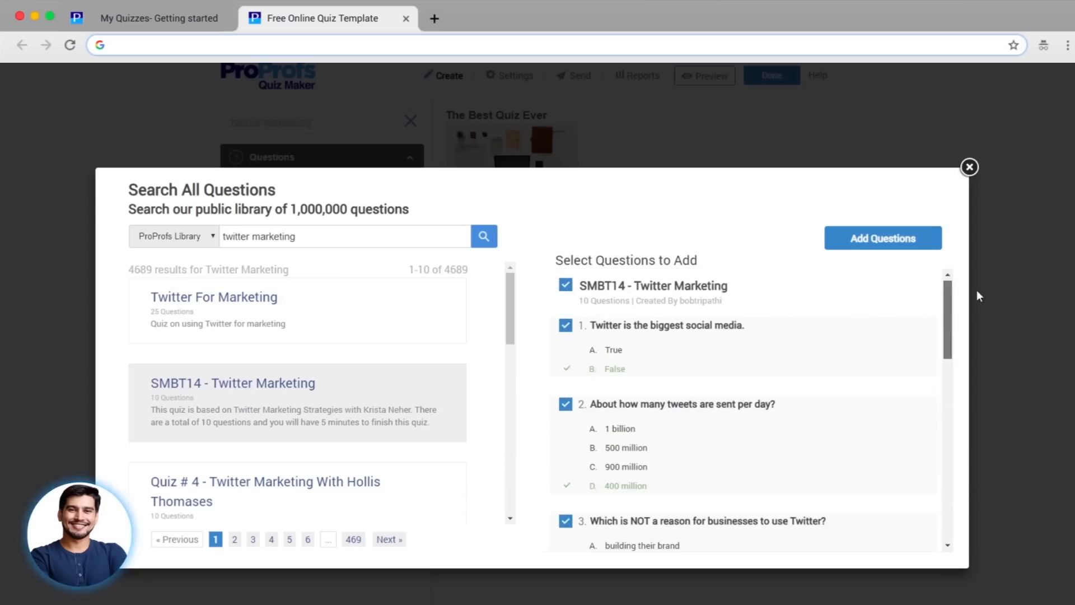
left_click(566, 285)
left_click(566, 326)
left_click(566, 406)
left_click(566, 522)
- Add the three selected questions and edit 'Twitter is the biggest social media.'
left_click(862, 251)
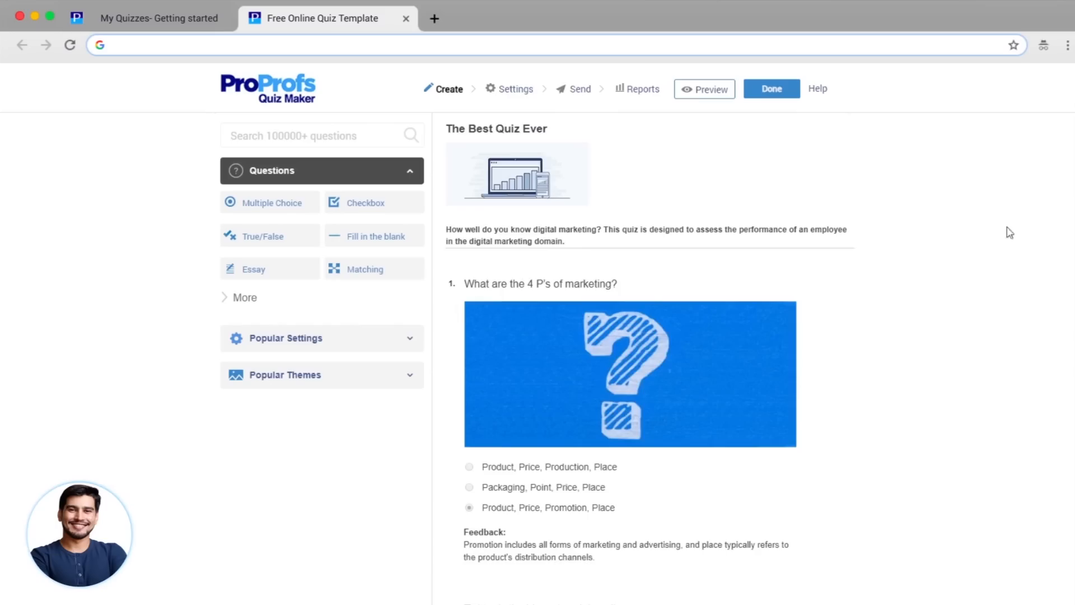
scroll(650, 358, "down", 6)
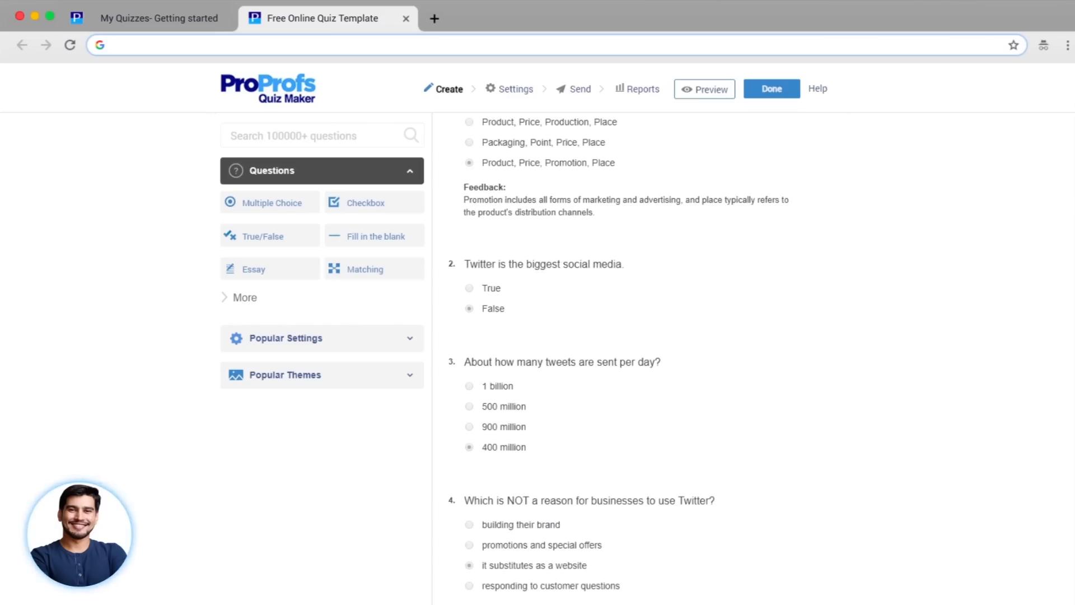
mouse_move(711, 323)
left_click(499, 331)
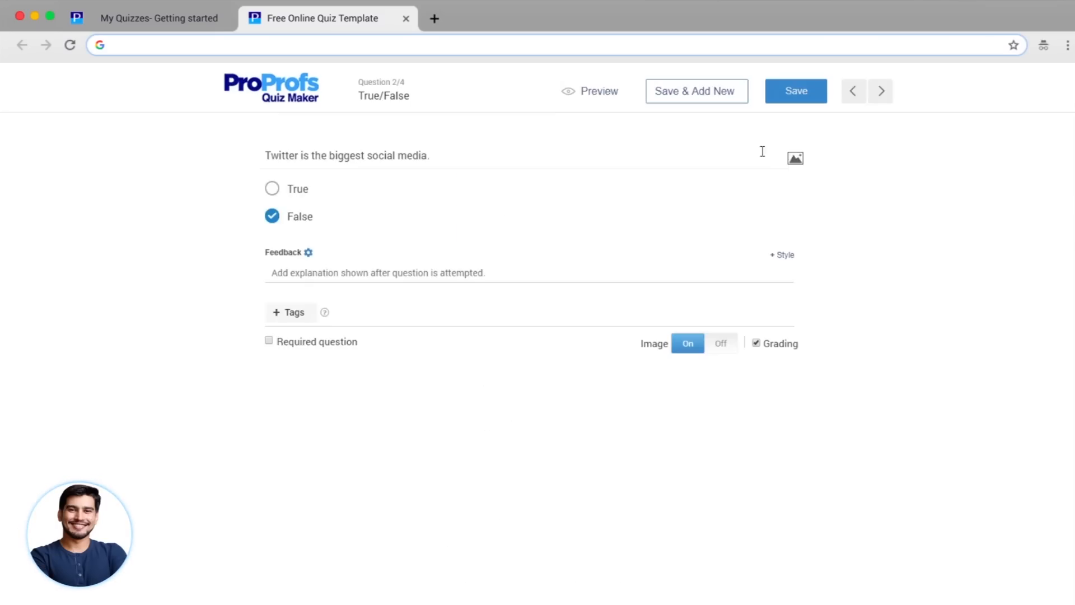
- Attach the larger blue Twitter bird image from a web search and save the question
left_click(796, 160)
left_click(702, 256)
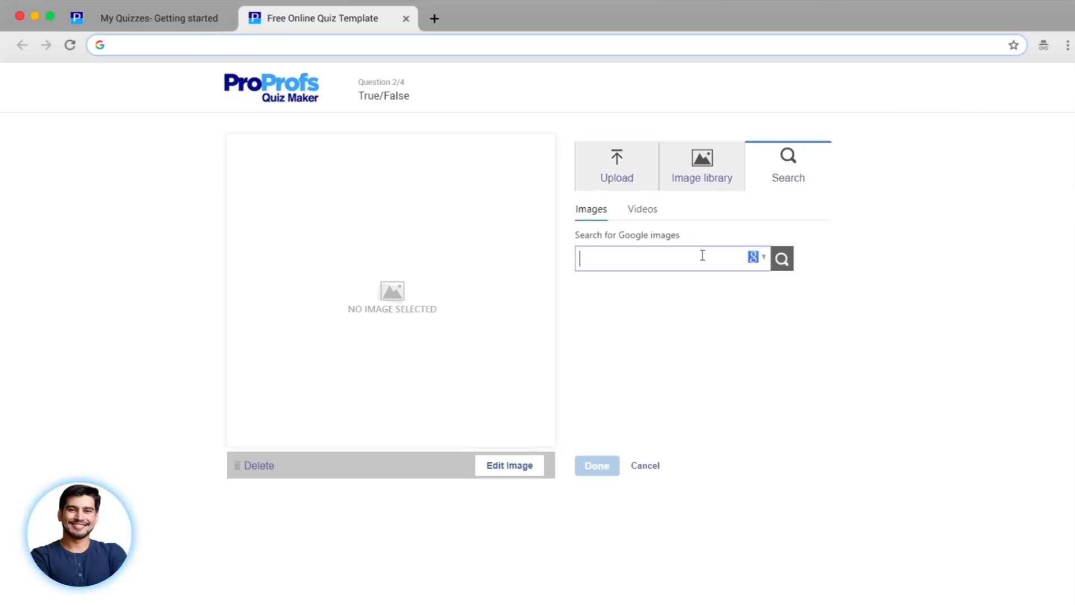
left_click(722, 344)
left_click(597, 465)
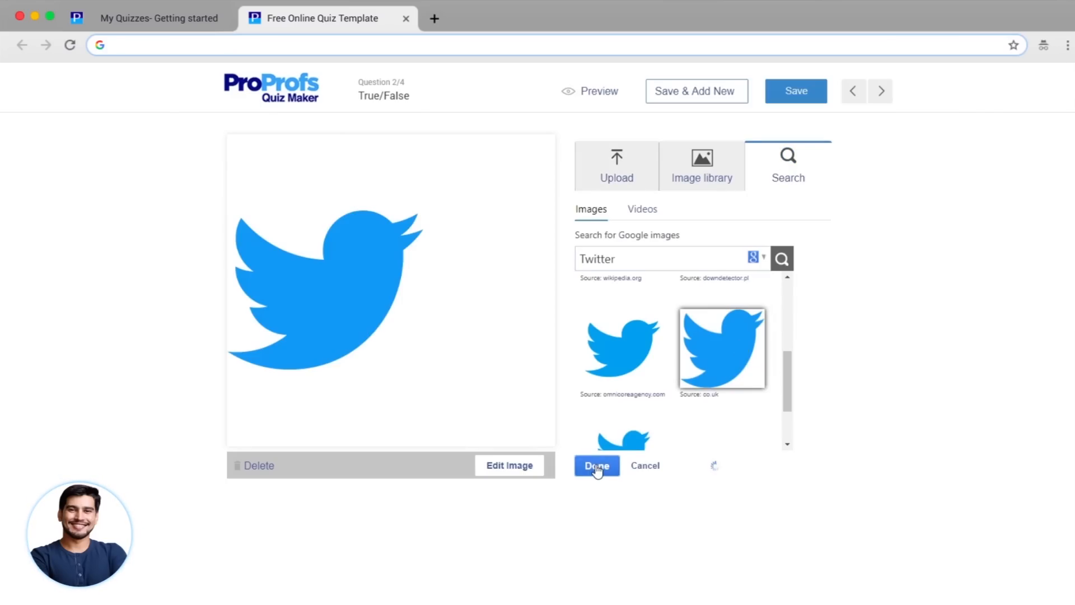
left_click(796, 91)
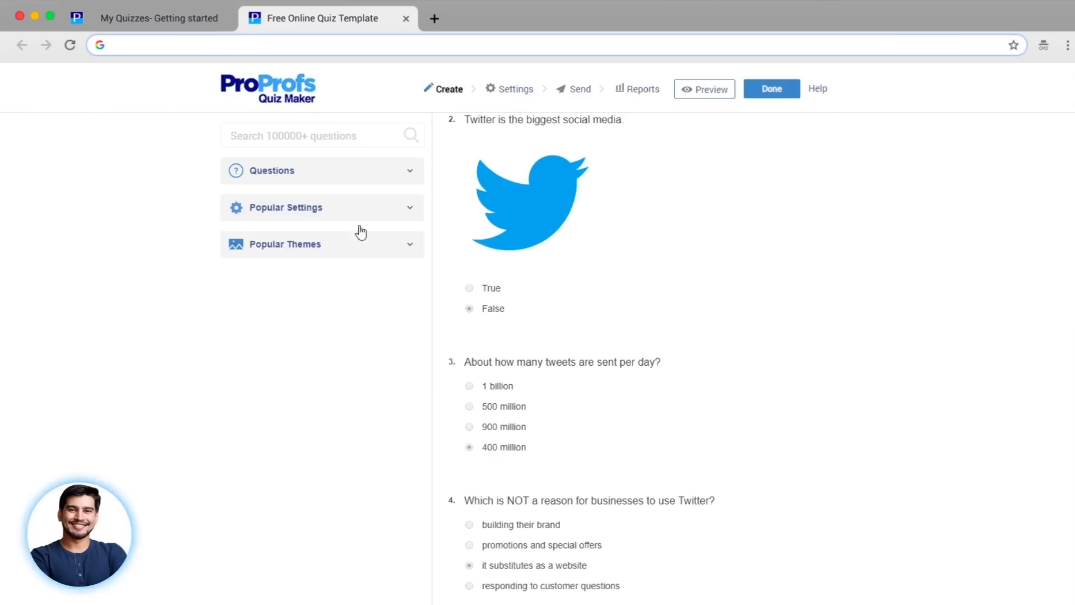
- Keep total-points scoring and shuffled questions and answers; show all questions on one Modern page
left_click(301, 213)
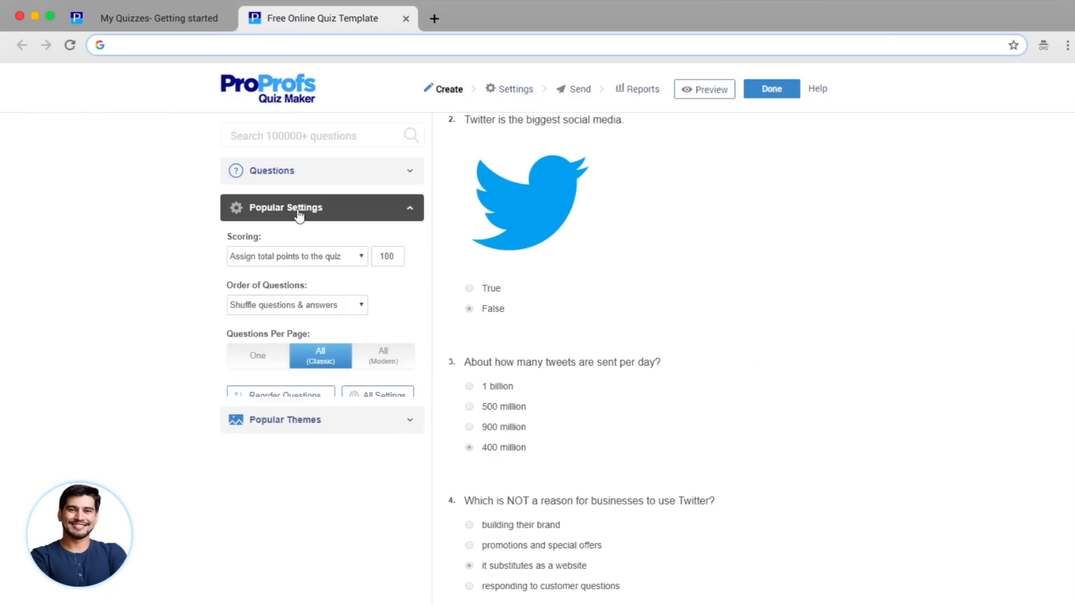
left_click(363, 259)
left_click(363, 261)
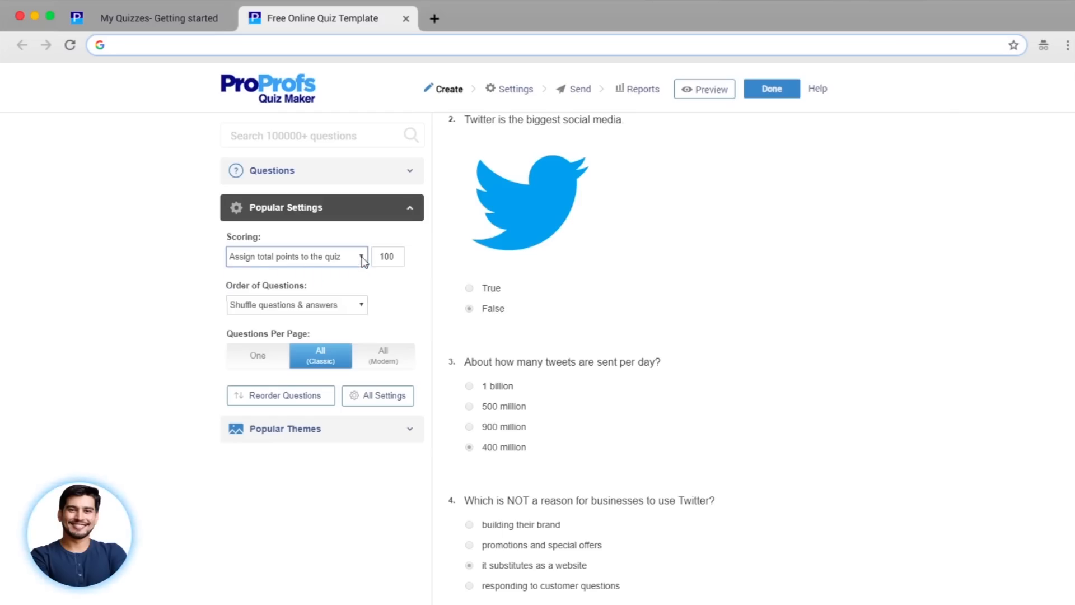
left_click(361, 304)
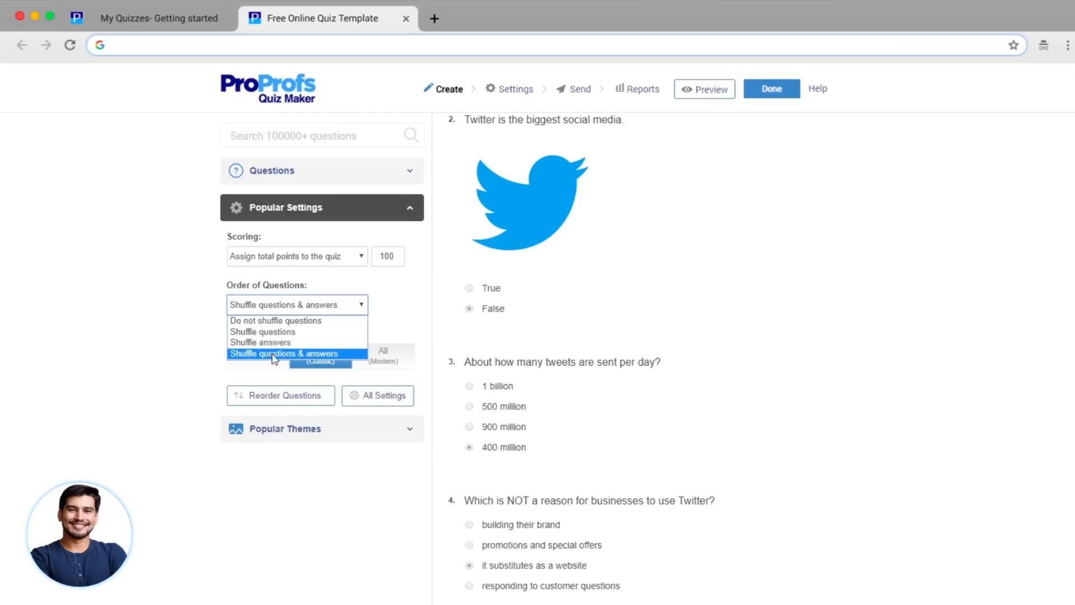
left_click(321, 354)
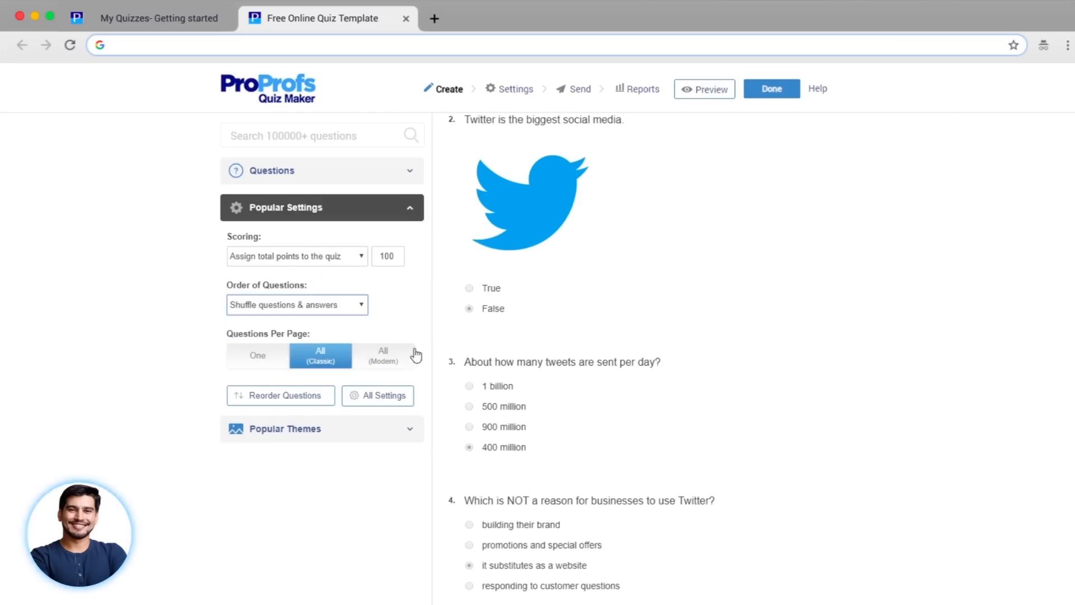
left_click(386, 366)
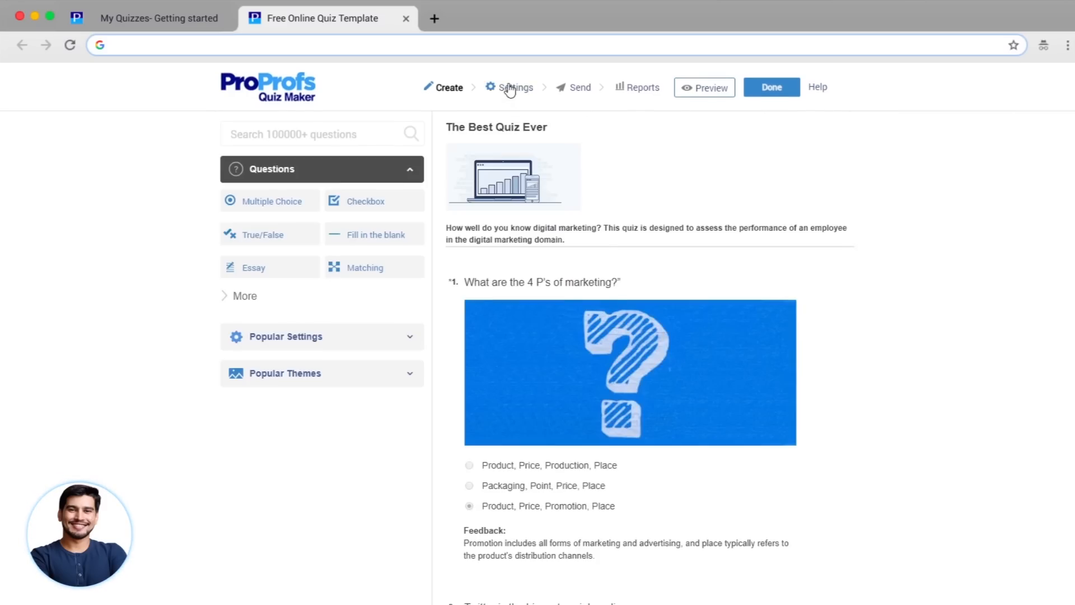
- On the full settings page, keep result type, shuffling and all-on-one-page, then open Security
left_click(510, 88)
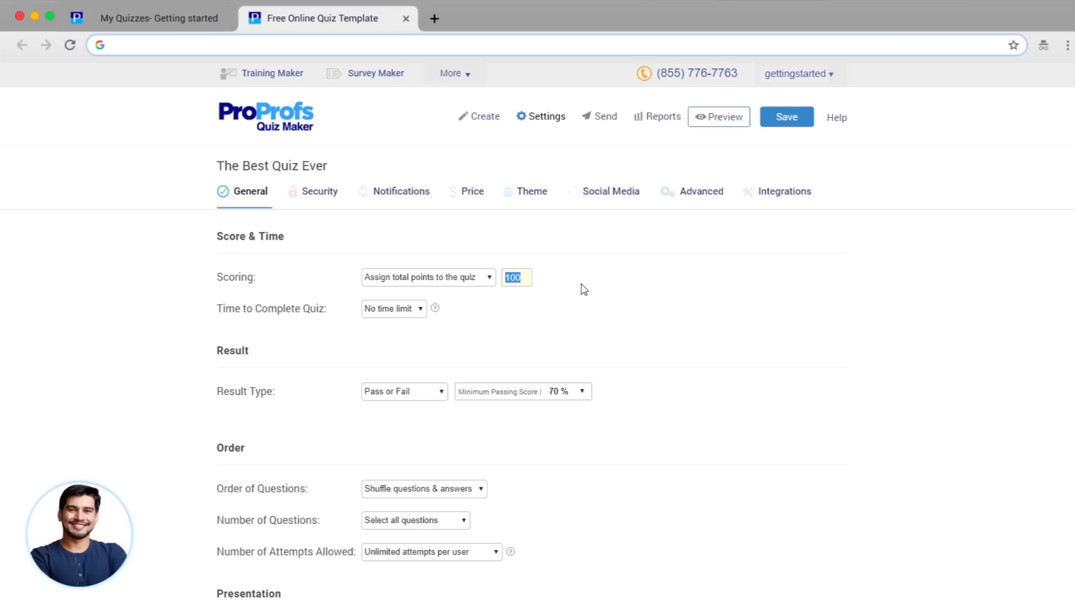
left_click(441, 391)
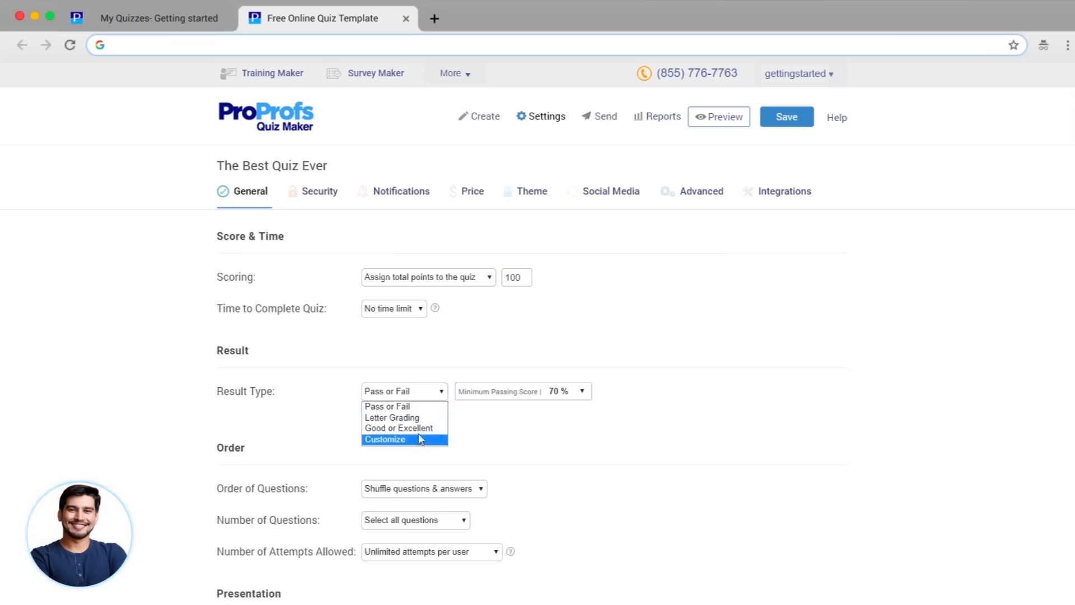
scroll(525, 444, "down", 2)
left_click(480, 489)
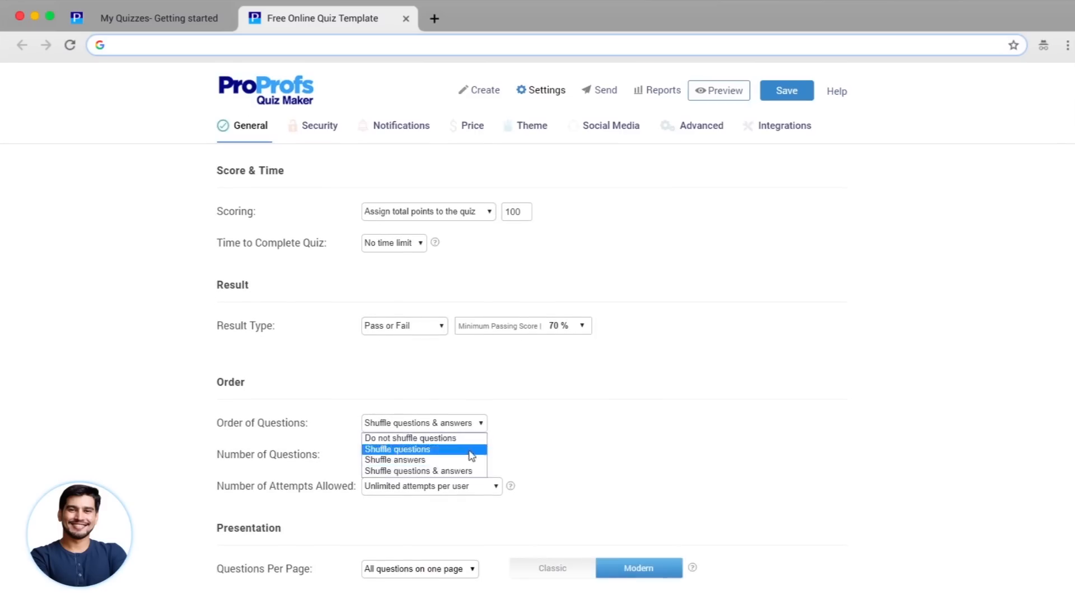
left_click(469, 472)
scroll(616, 434, "down", 5)
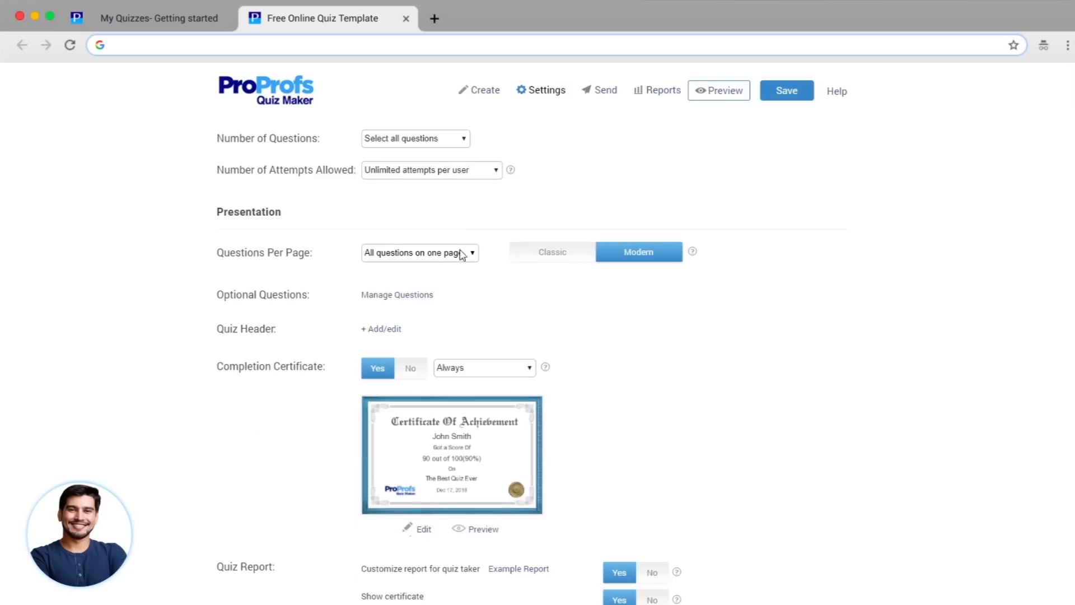
left_click(462, 253)
left_click(533, 287)
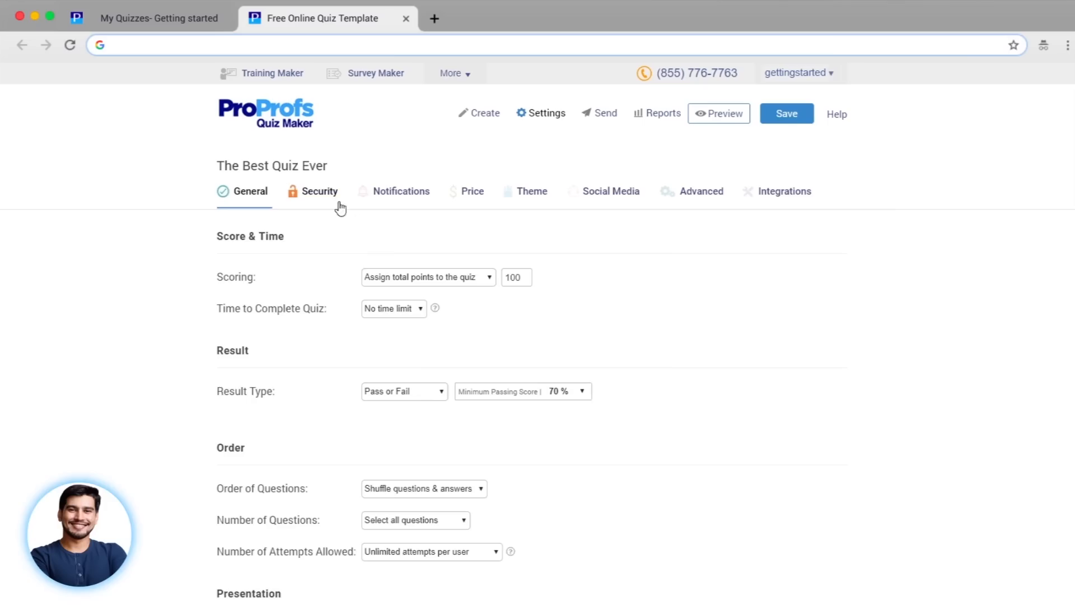
left_click(328, 201)
- Make the quiz private, accessible only with a link and a quiz password
left_click(420, 246)
left_click(446, 240)
left_click(405, 286)
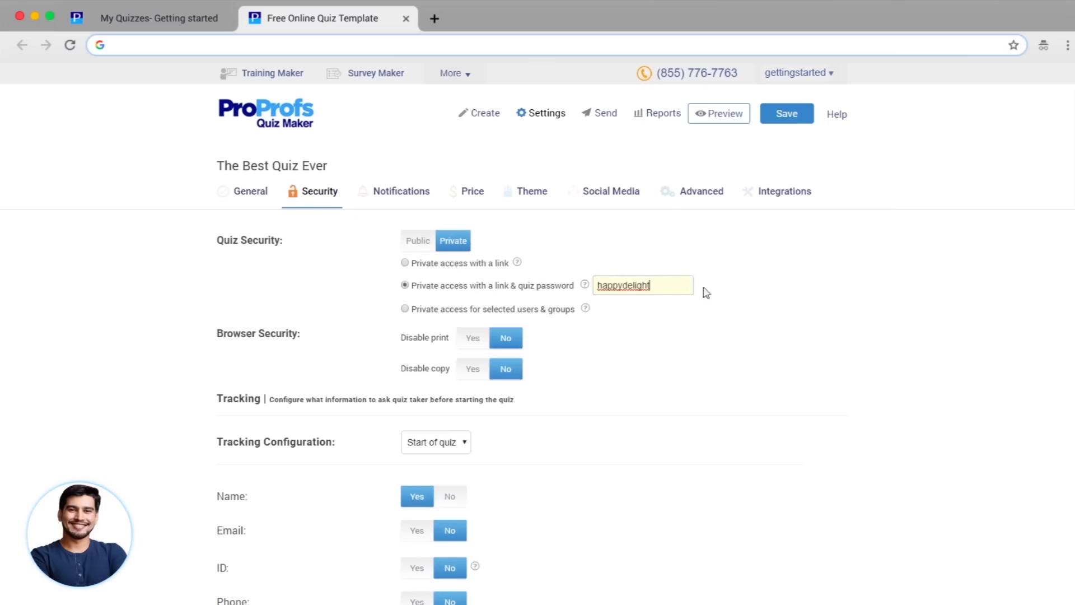
scroll(408, 245, "down", 5)
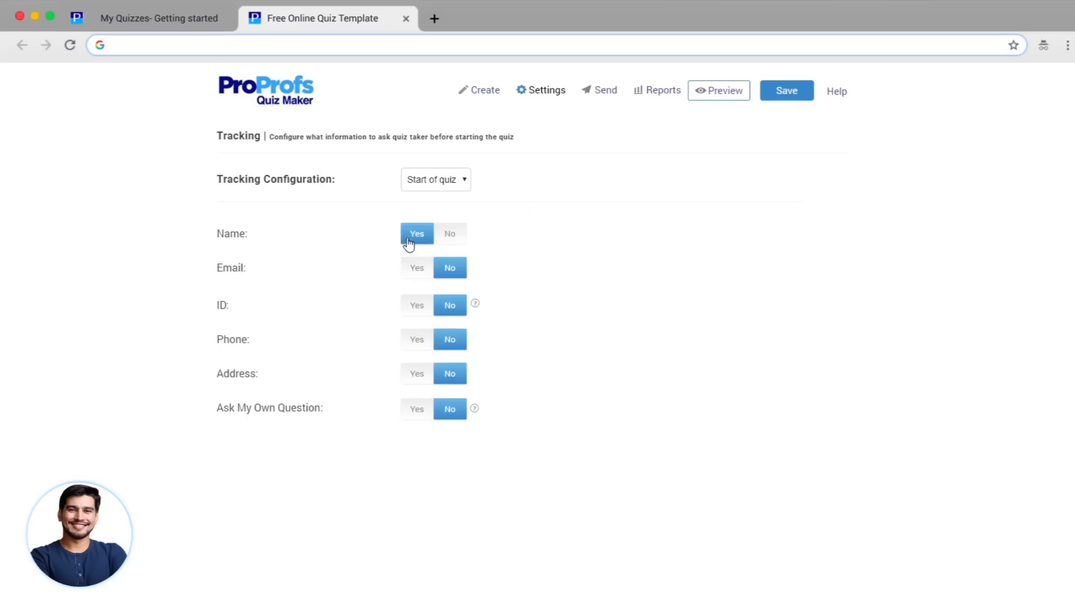
- Require quiz takers to provide their email and phone number as well as name
left_click(414, 271)
left_click(416, 342)
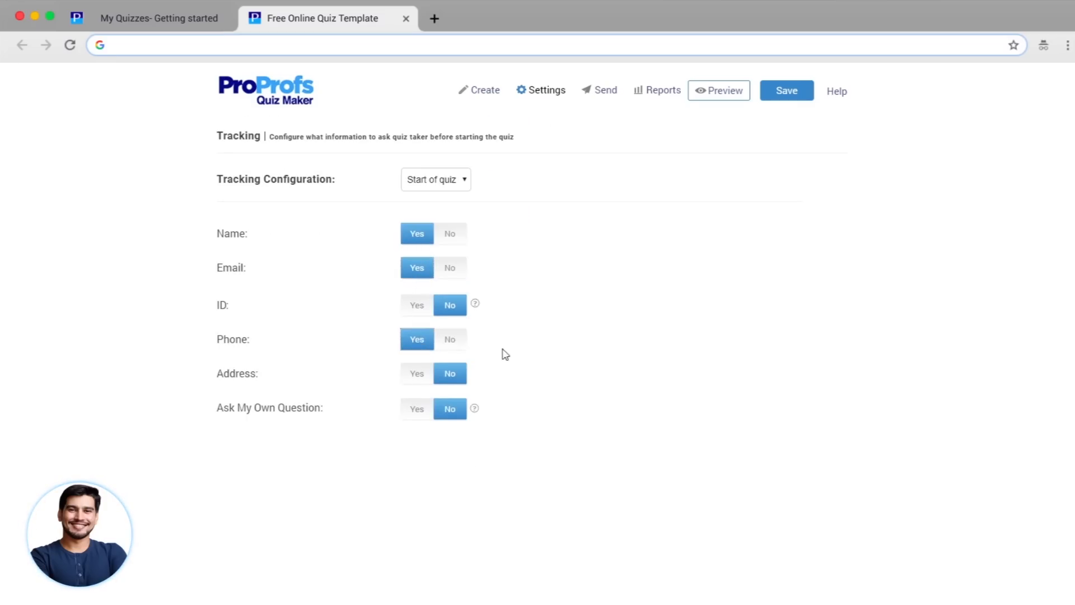
scroll(677, 361, "up", 5)
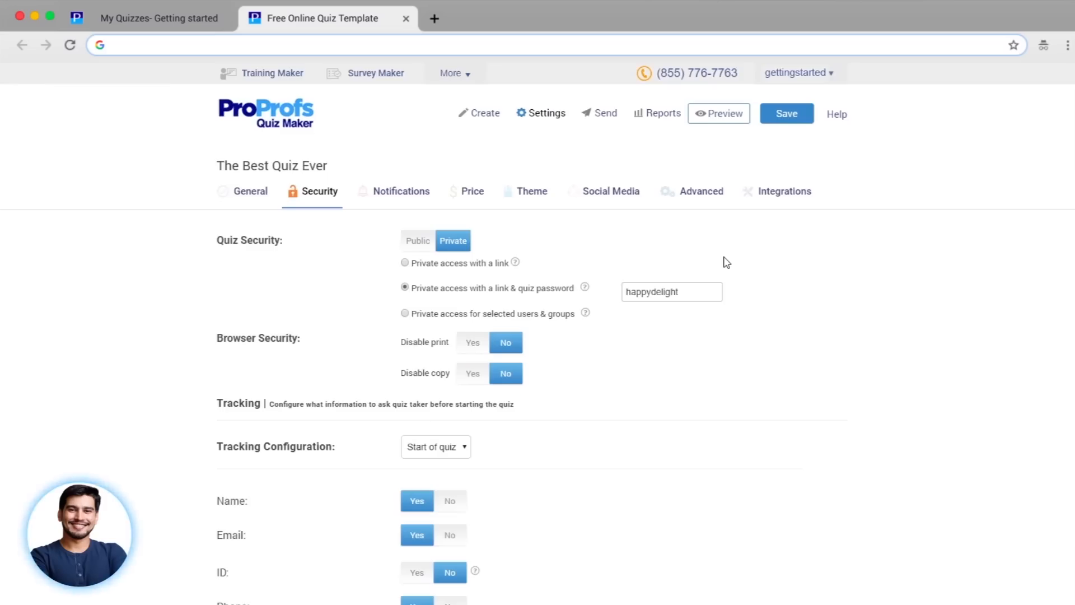
left_click(544, 193)
- Upload the logo design file into the quiz header and save the quiz
scroll(551, 200, "down", 1)
left_click(314, 219)
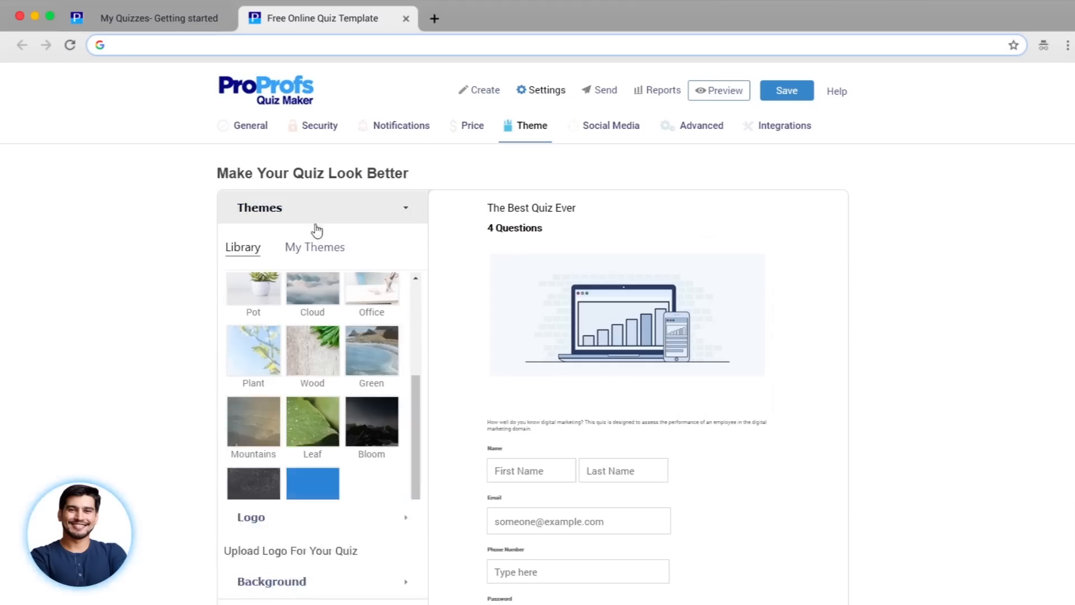
scroll(297, 398, "down", 3)
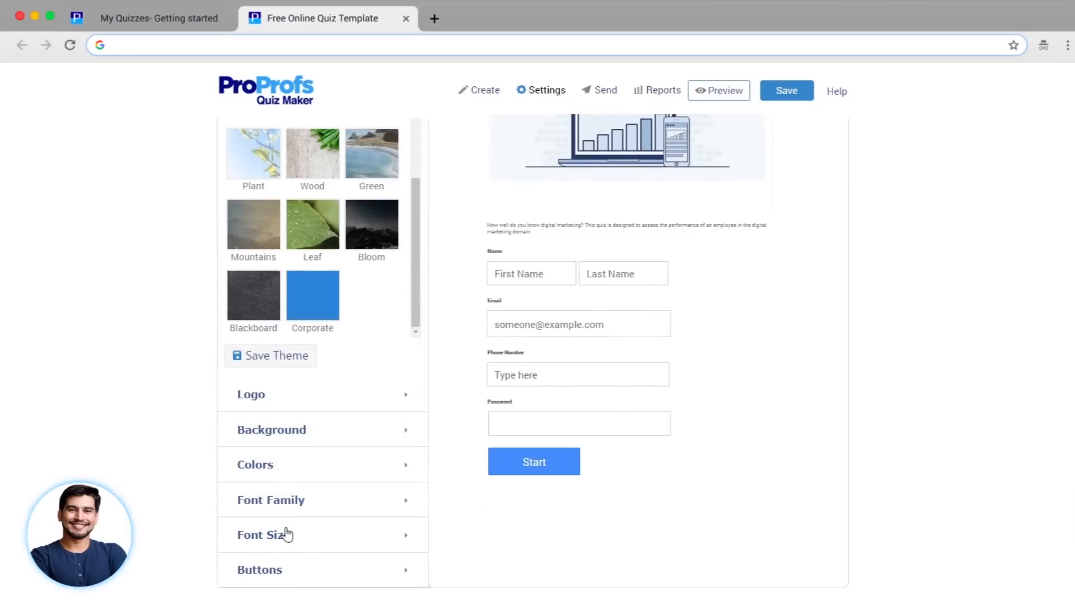
left_click(257, 403)
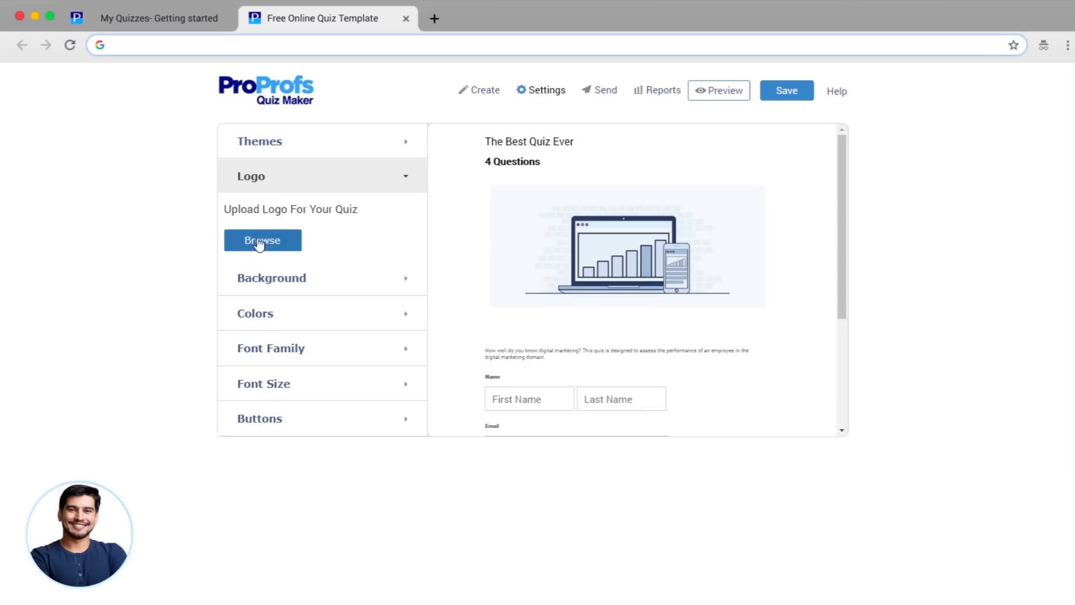
left_click(261, 237)
left_click(89, 182)
double_click(88, 182)
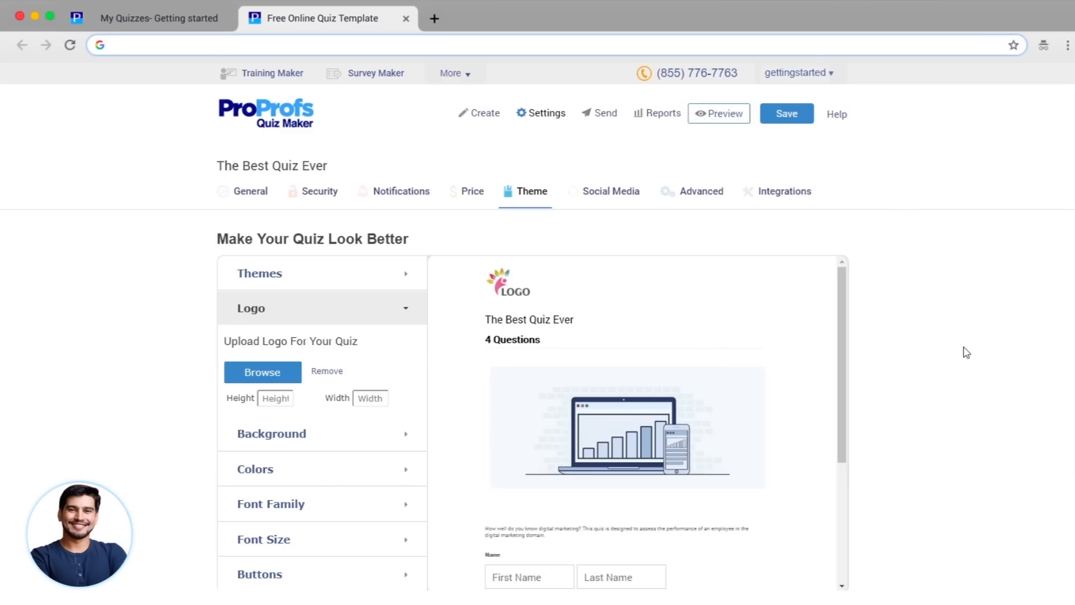
left_click(720, 119)
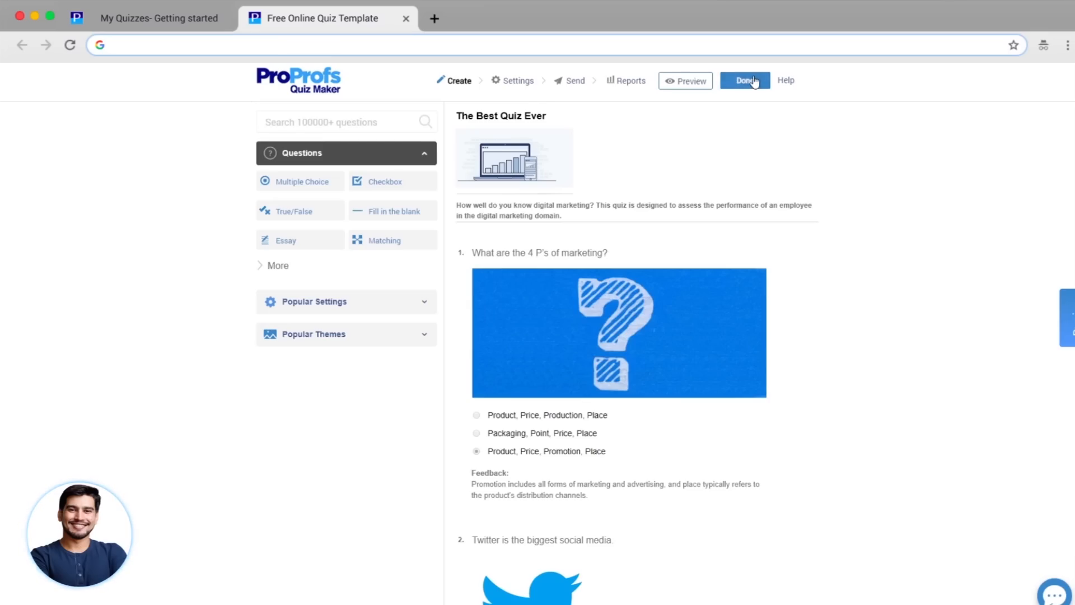
- Finish editing and review The Best Quiz Ever's Link, Social and Embed sharing options
left_click(755, 81)
left_click(644, 317)
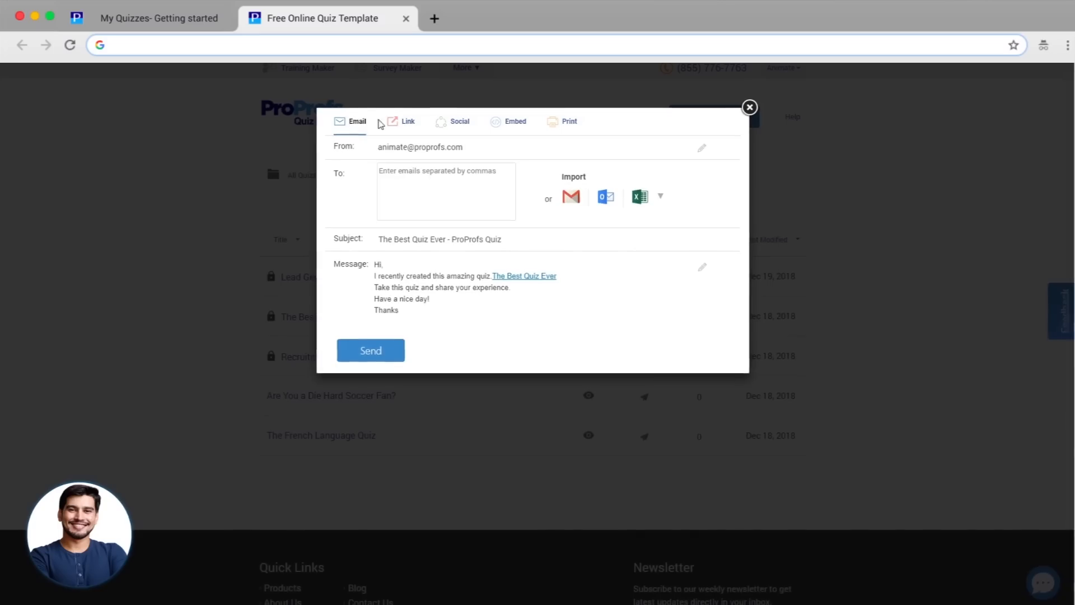
left_click(402, 122)
left_click(456, 123)
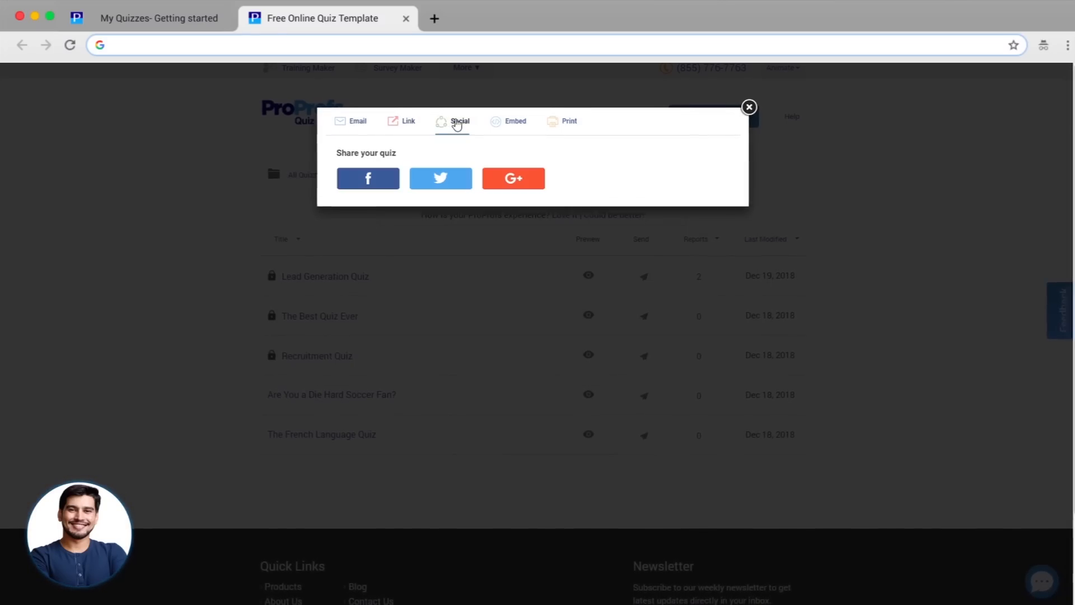
left_click(518, 123)
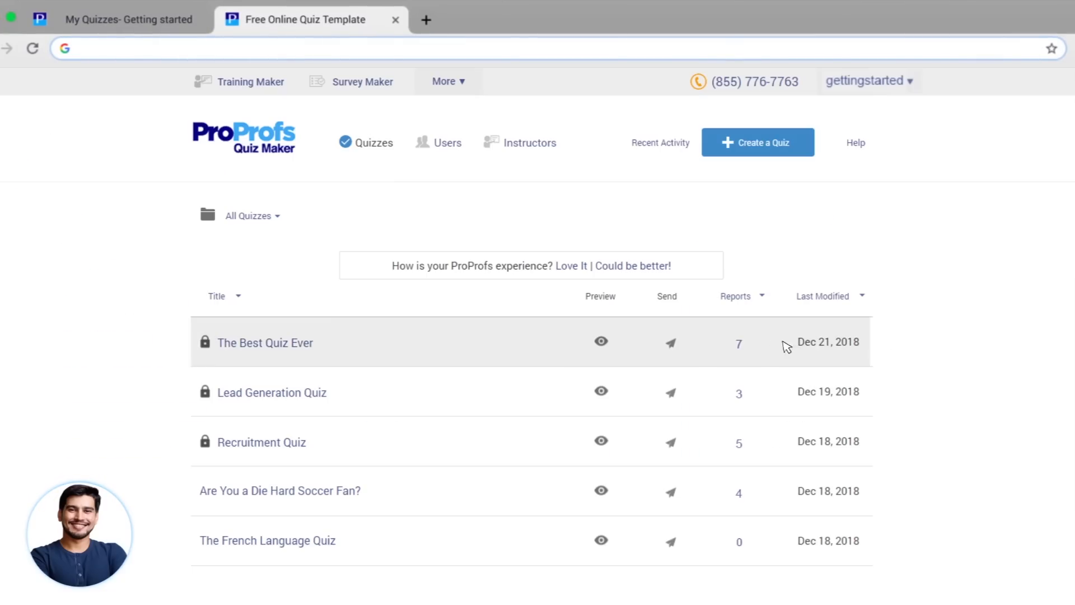
- View The Best Quiz Ever's reports and the first taker's 50/100 Fail certificate report
left_click(740, 345)
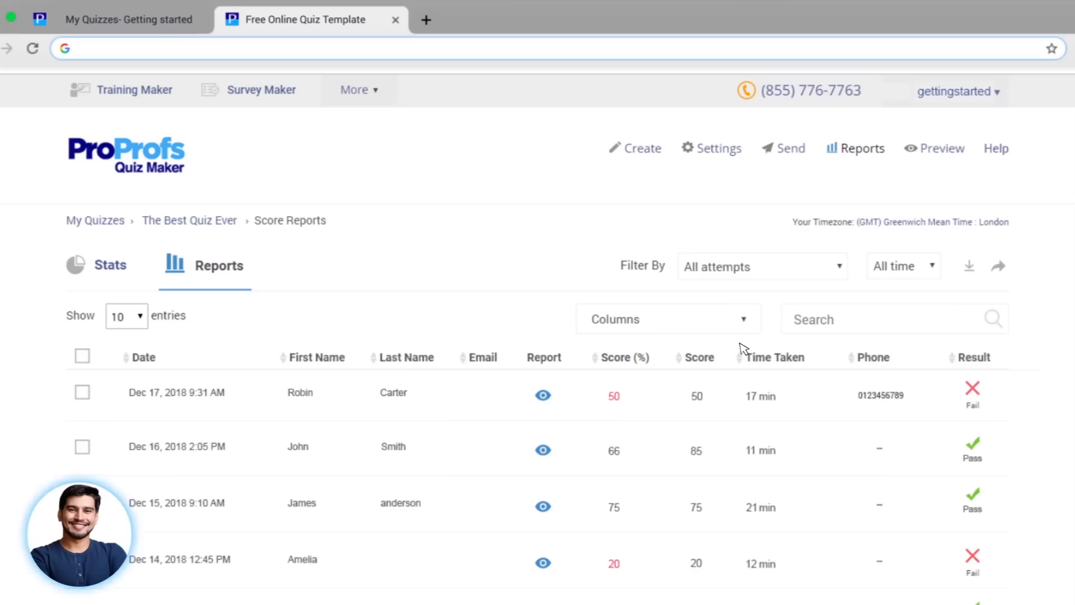
scroll(744, 349, "down", 2)
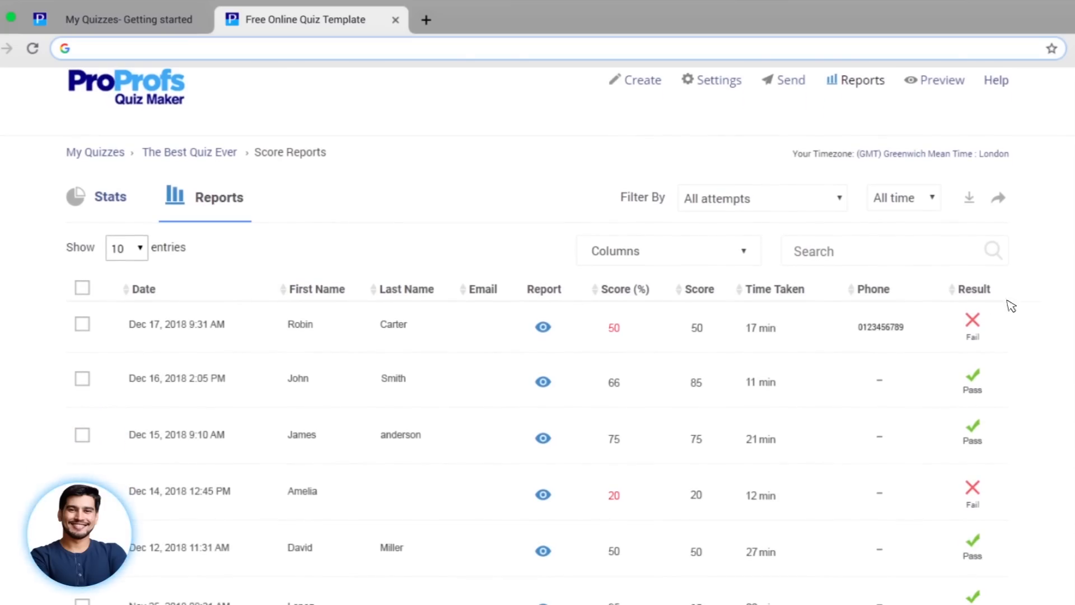
left_click(544, 327)
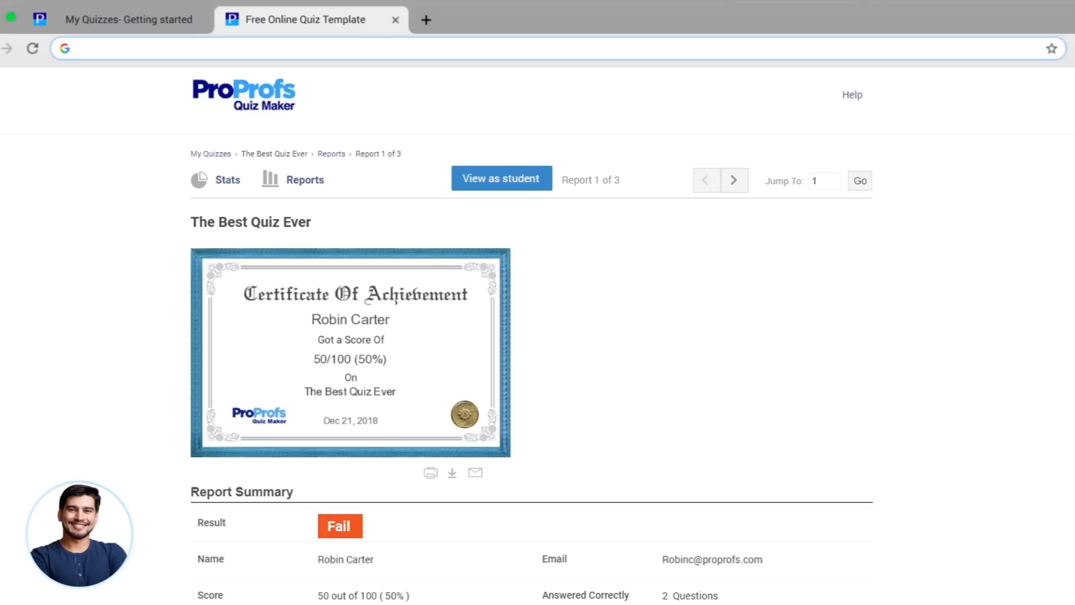
scroll(531, 336, "down", 8)
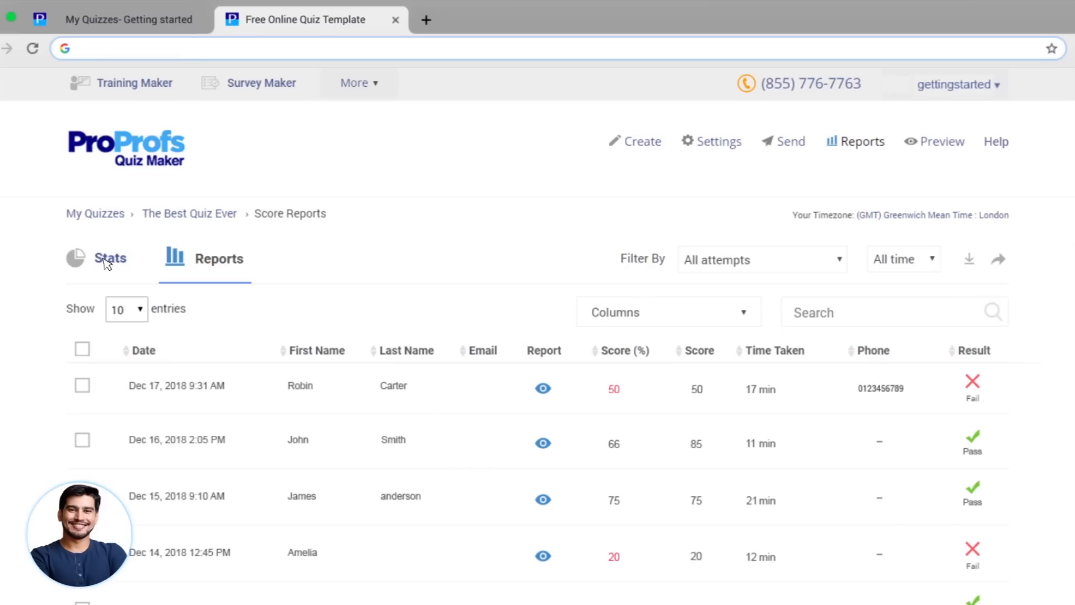
- Review the quiz Stats: 4 attempts, 17 min average time, 50% average score, per-question results
left_click(106, 259)
scroll(538, 336, "down", 5)
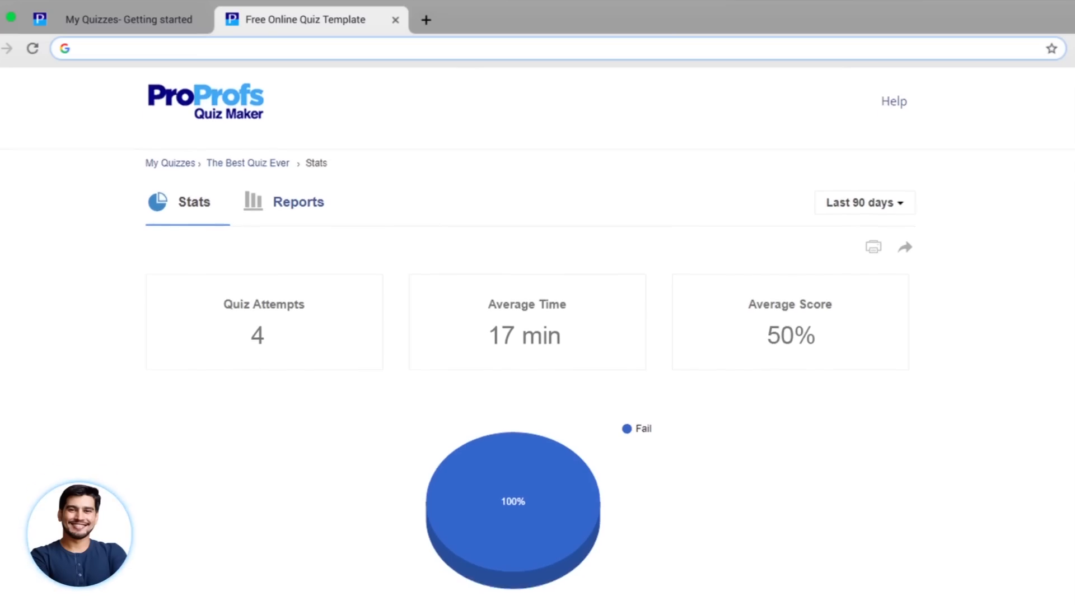
scroll(538, 336, "down", 6)
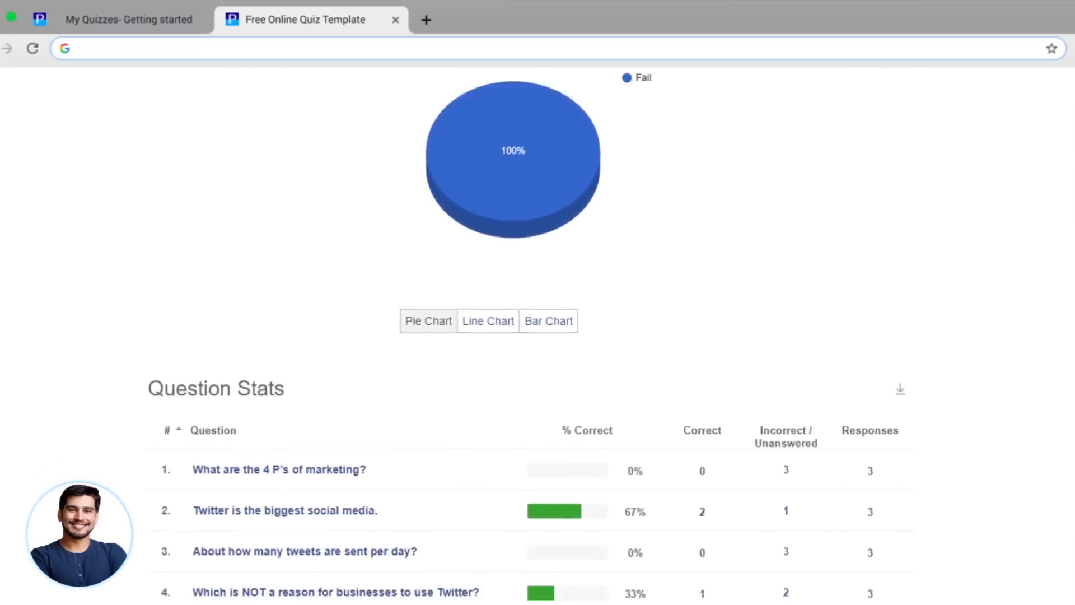
scroll(537, 336, "down", 5)
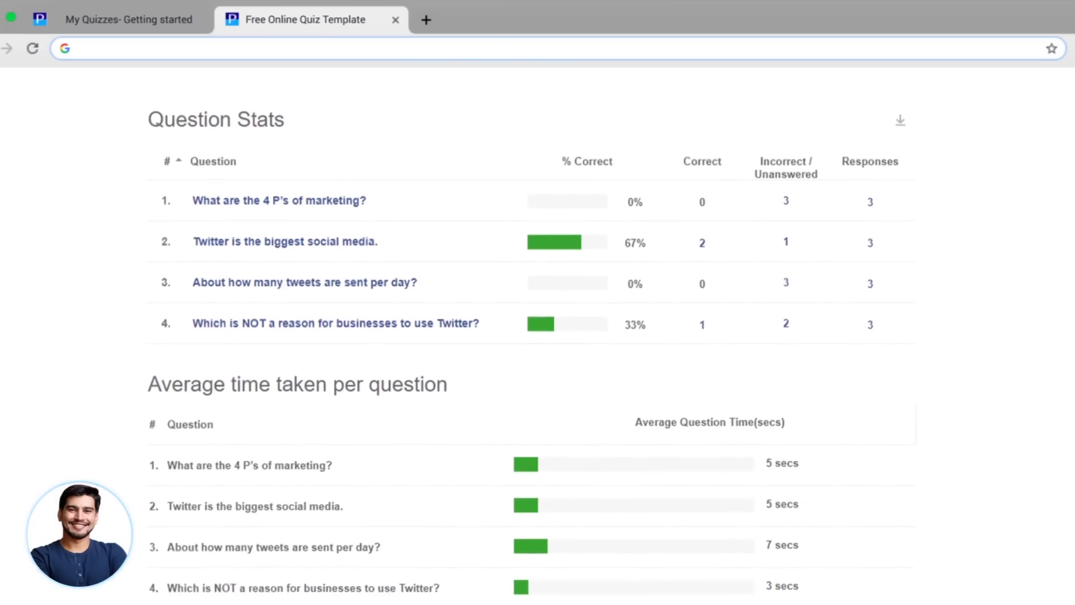